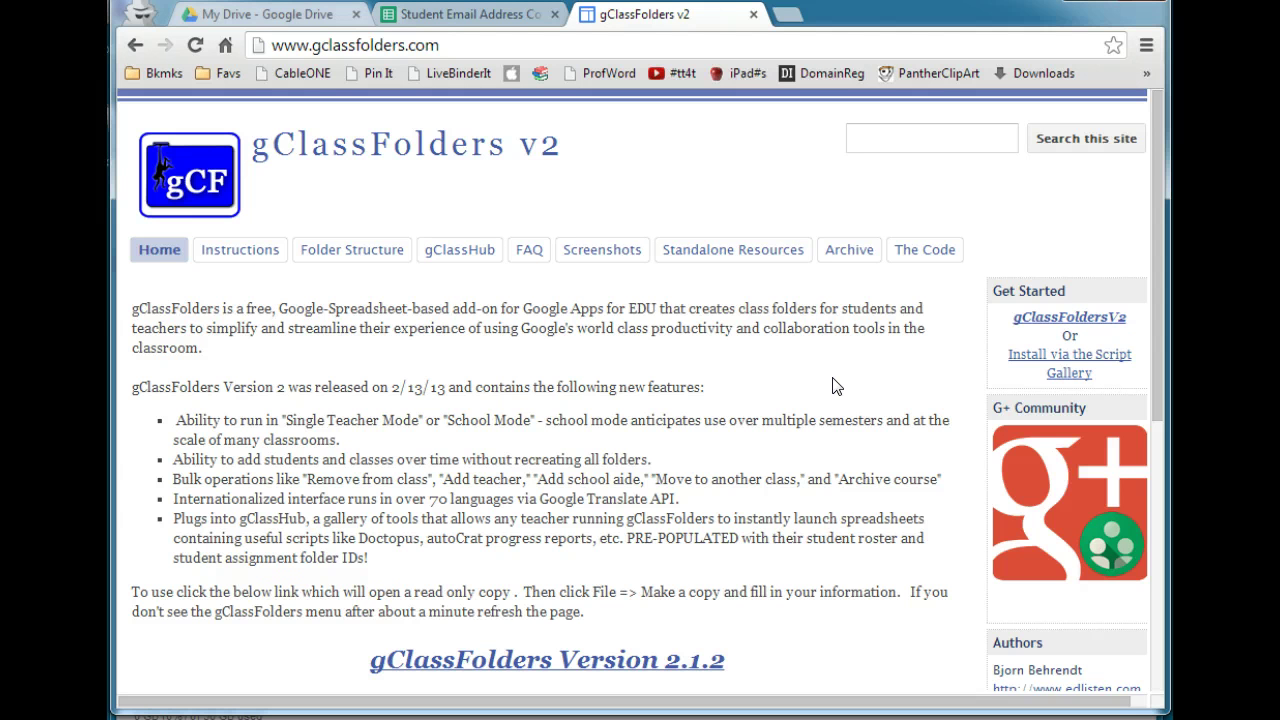
- Switch from the gClassFolders site to the My Drive - Google Drive browser tab
left_click(262, 16)
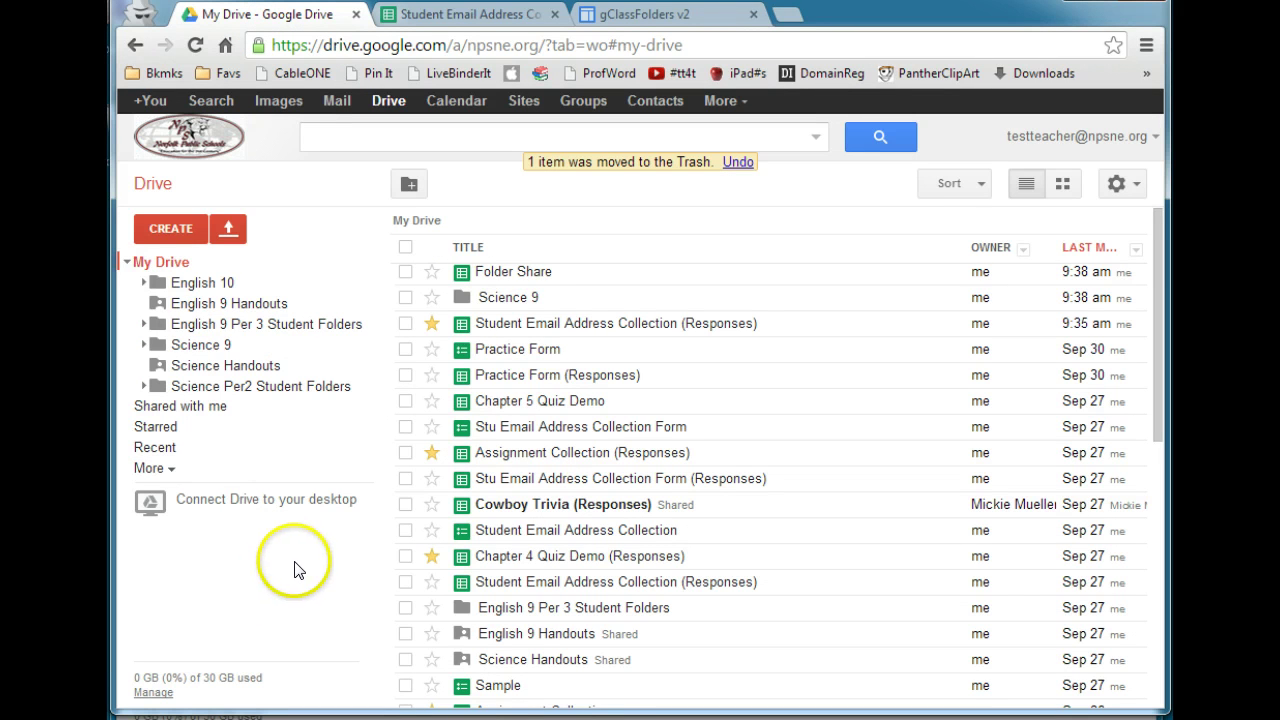
- Create a new blank spreadsheet from Google Drive's CREATE menu
left_click(168, 228)
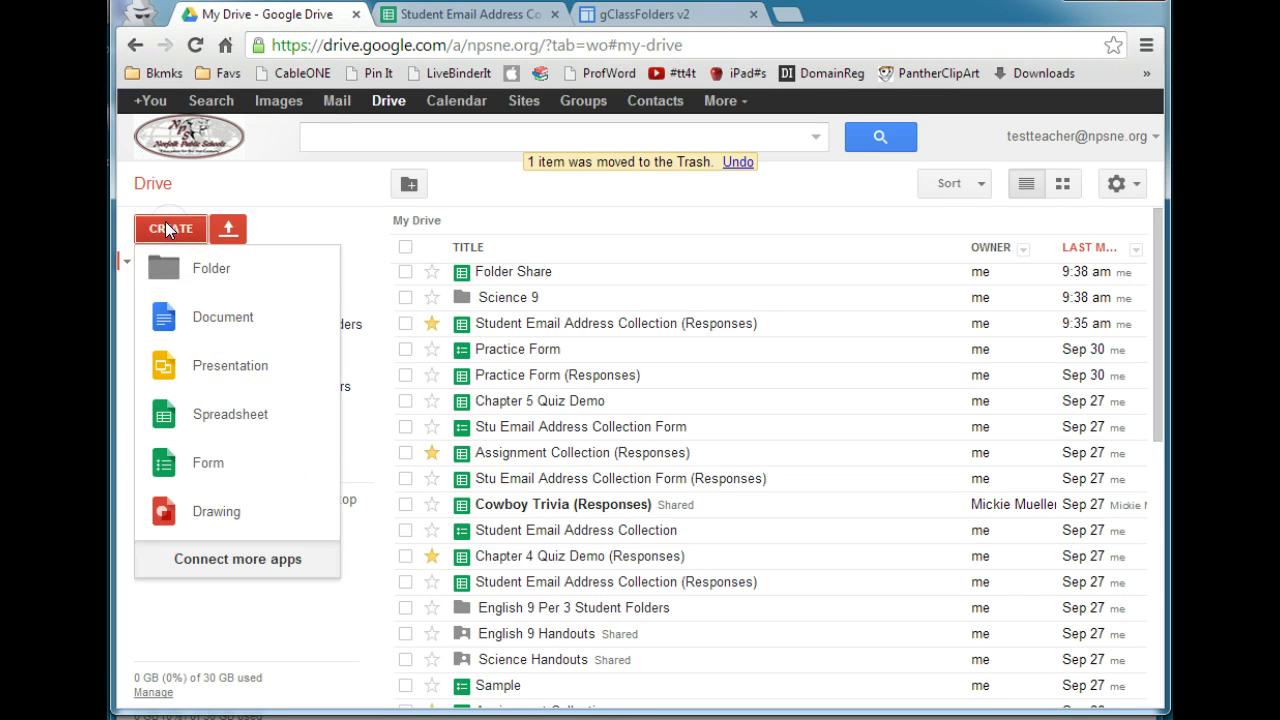
left_click(228, 412)
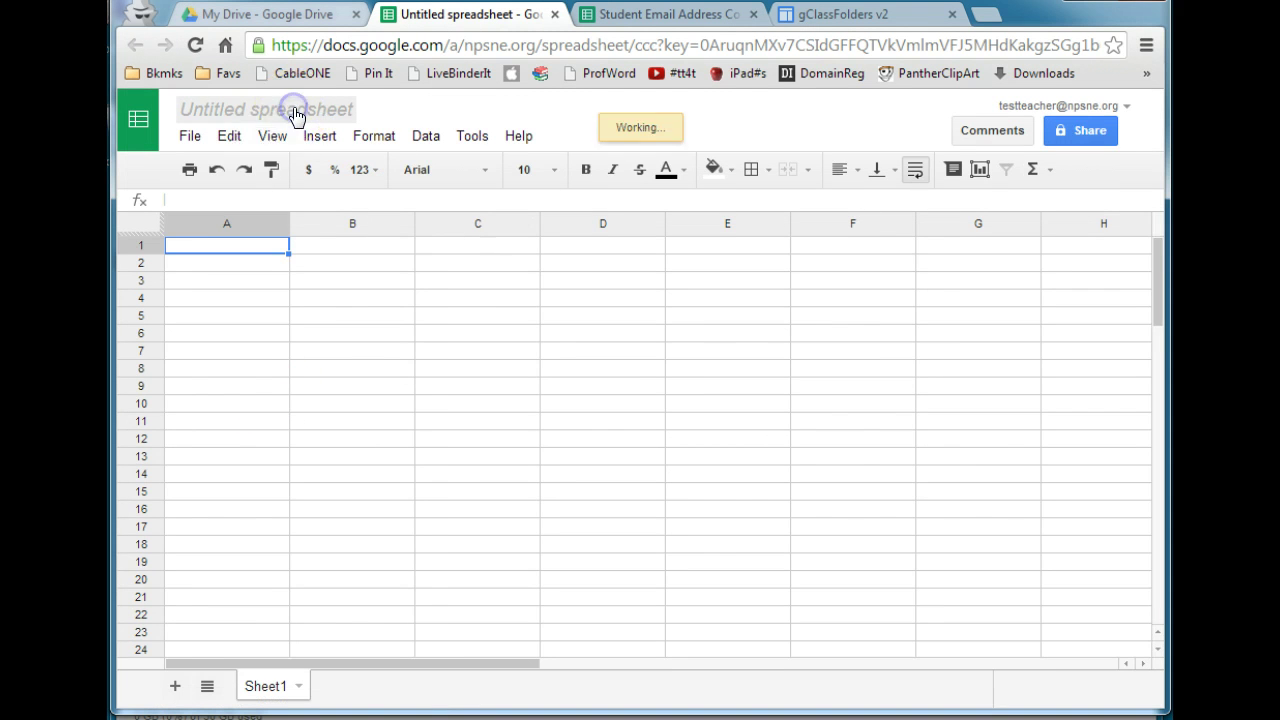
- Rename the untitled spreadsheet to 'Student Folder Share'
left_click(294, 113)
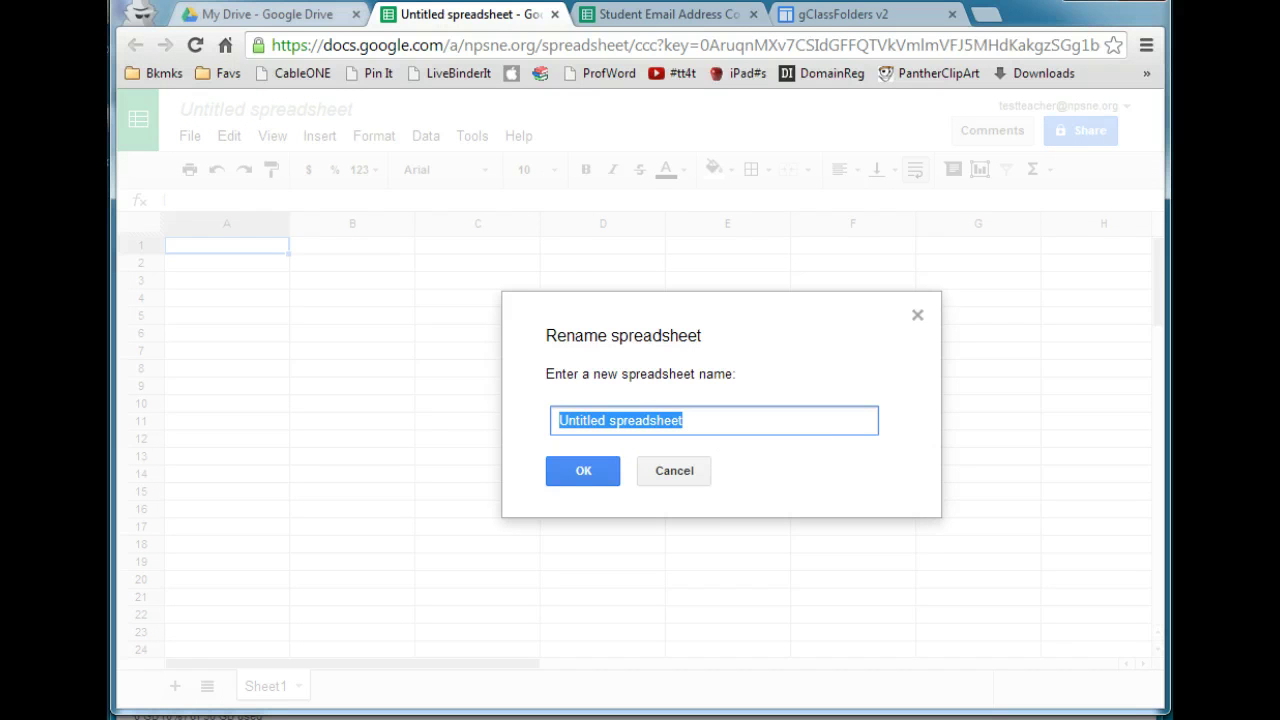
type("Student Folder Share")
left_click(588, 467)
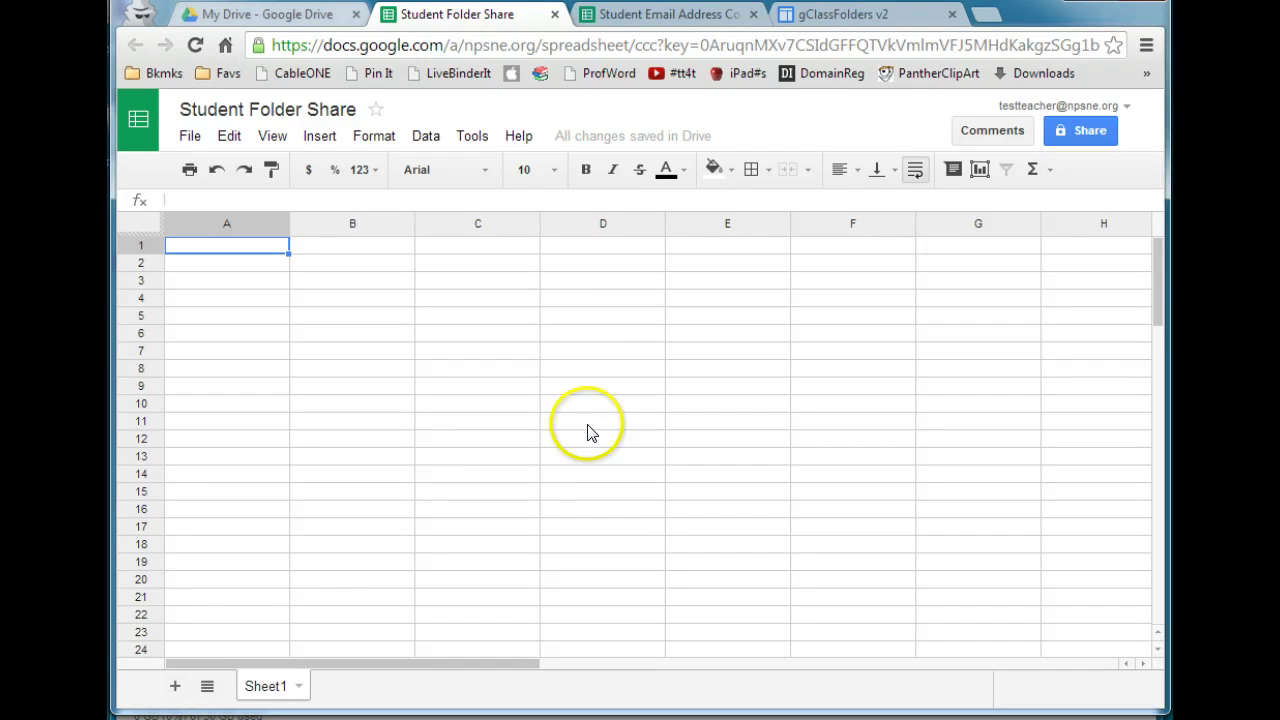
left_click(470, 138)
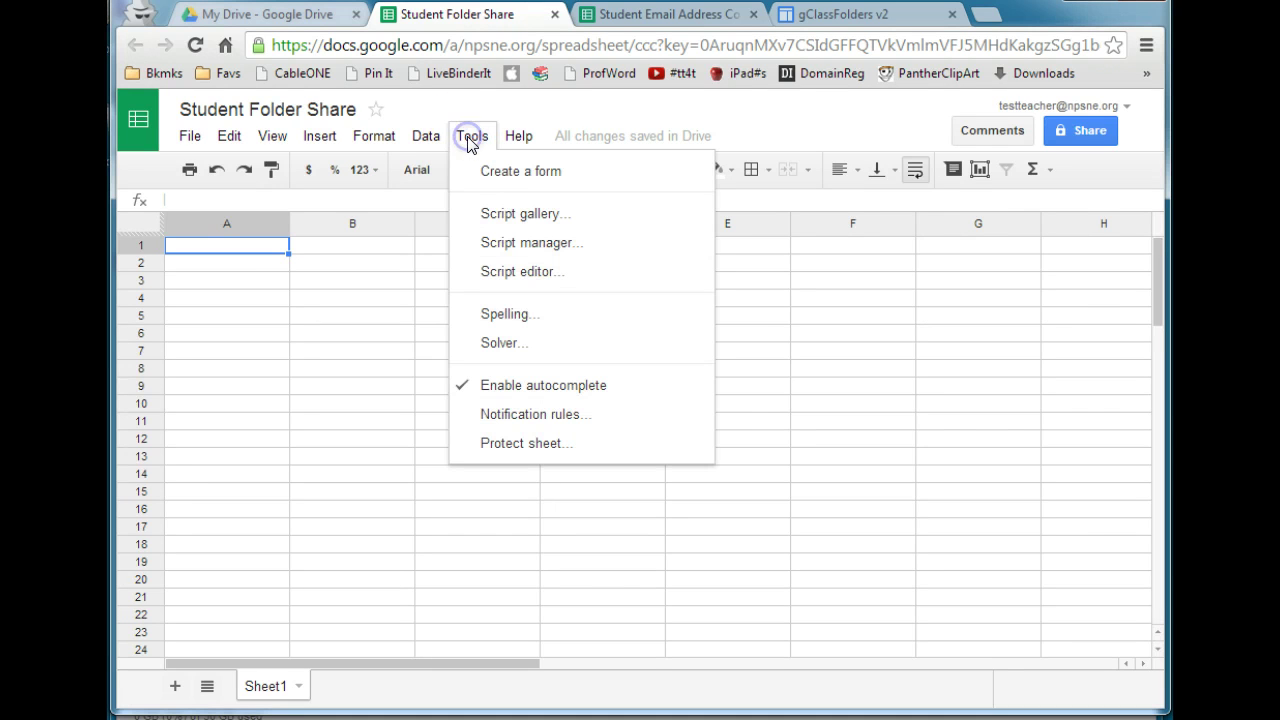
- Install gClassFolders v2.1.2 from the Script gallery and accept its permissions
left_click(508, 214)
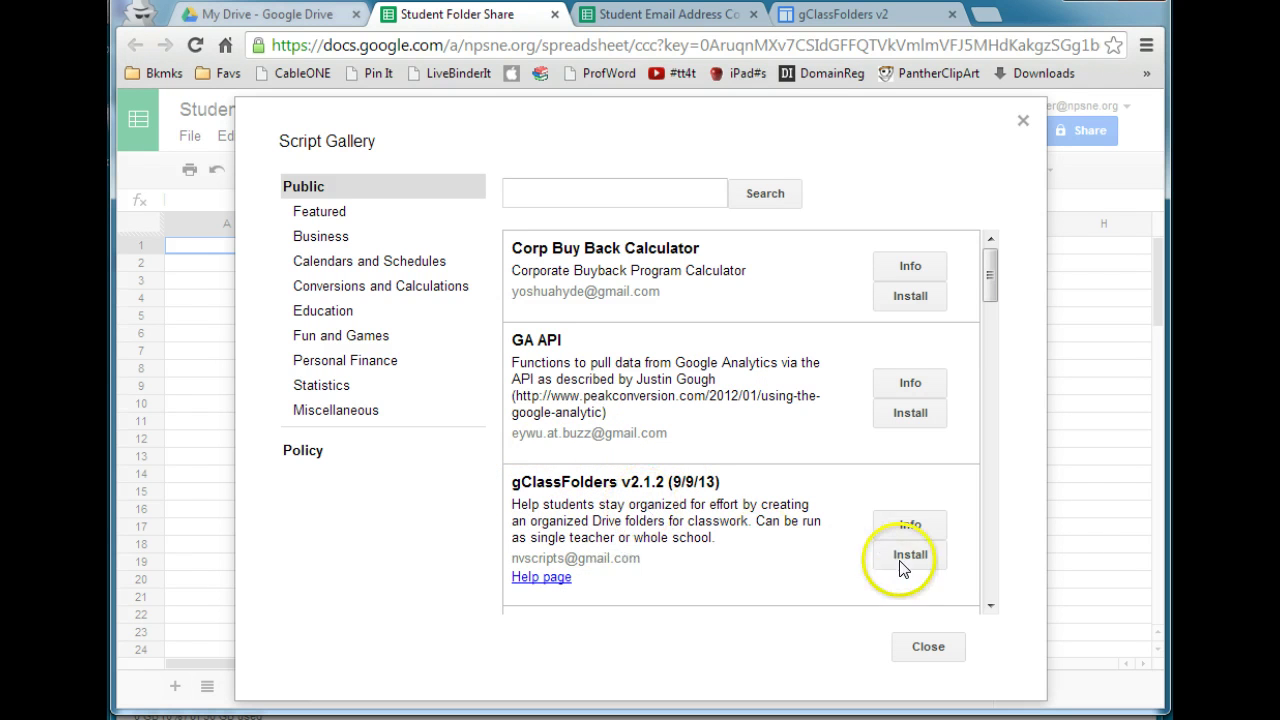
left_click(902, 554)
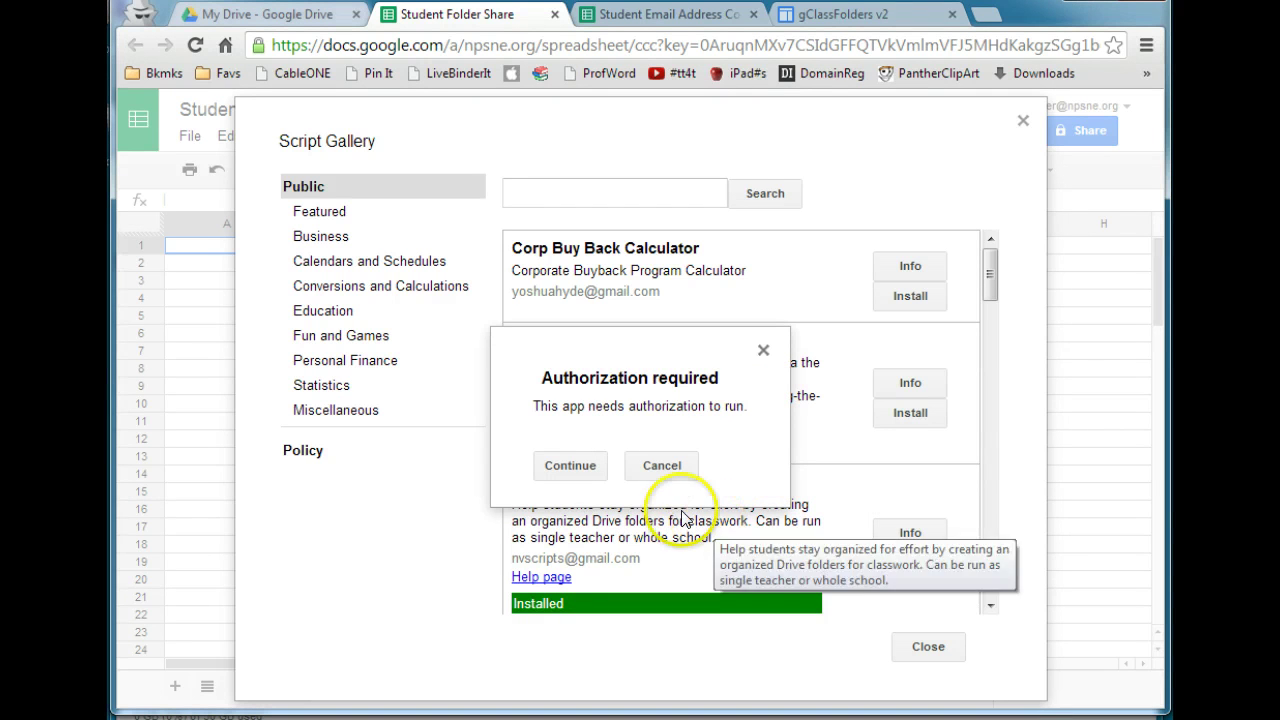
left_click(577, 470)
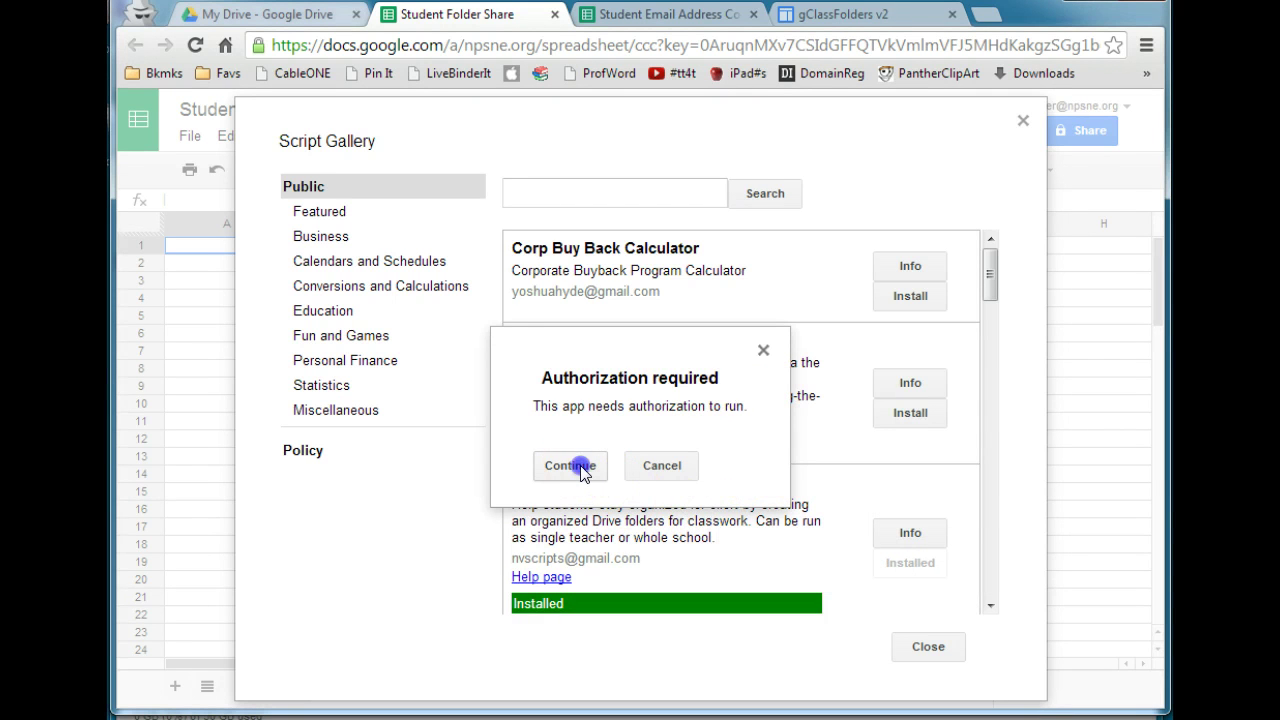
left_click_drag(1100, 314, 1097, 535)
left_click(937, 648)
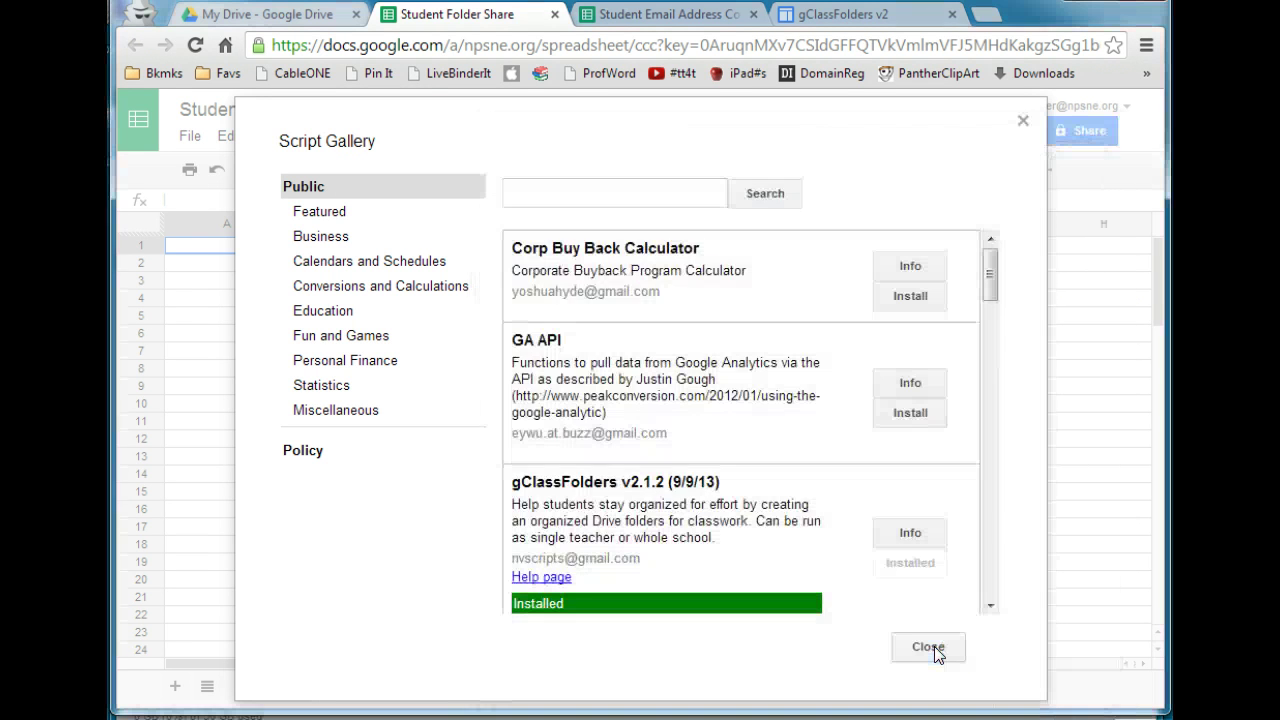
left_click(930, 648)
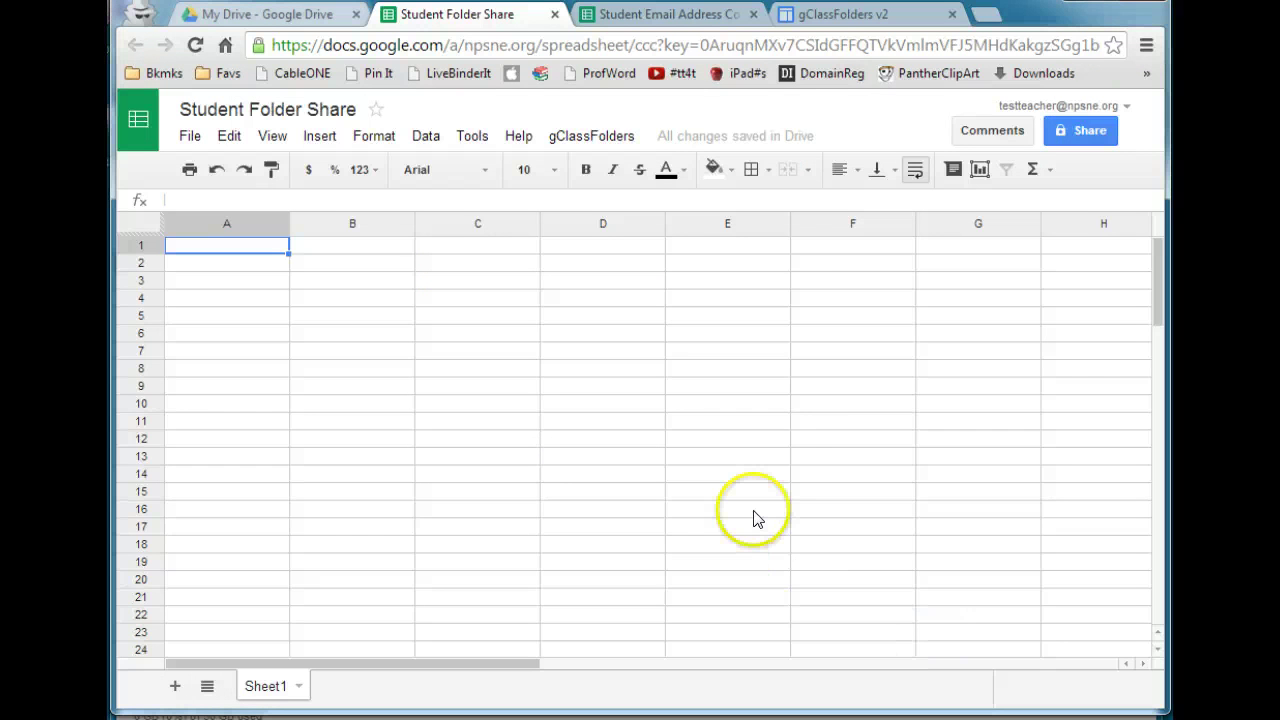
- Save gClassFolders initial settings with English and Single Teacher Mode
left_click(592, 137)
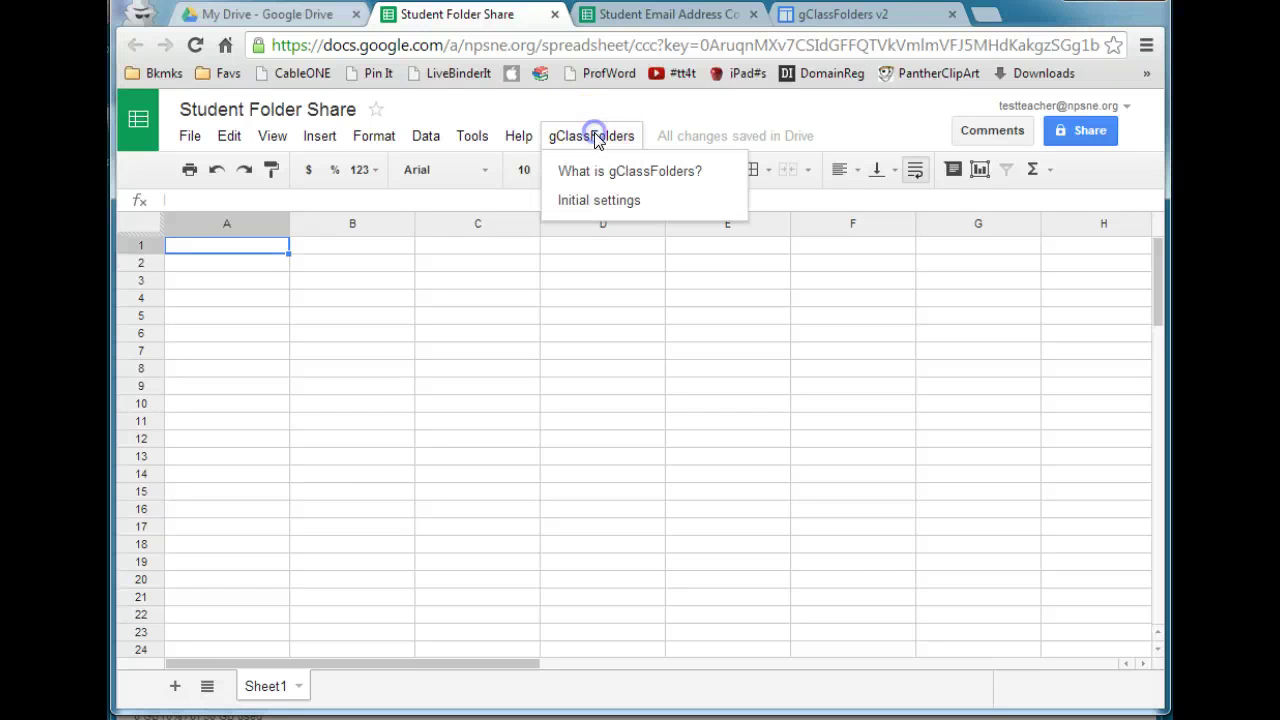
left_click(600, 200)
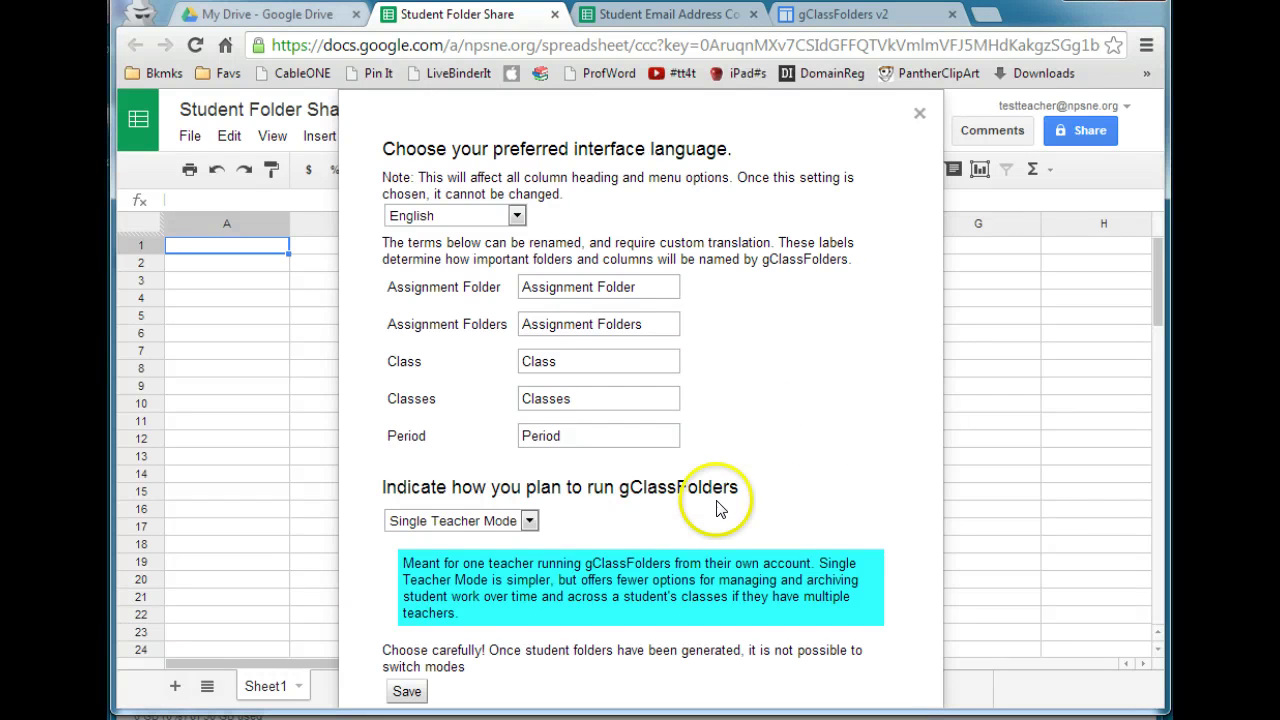
left_click(407, 691)
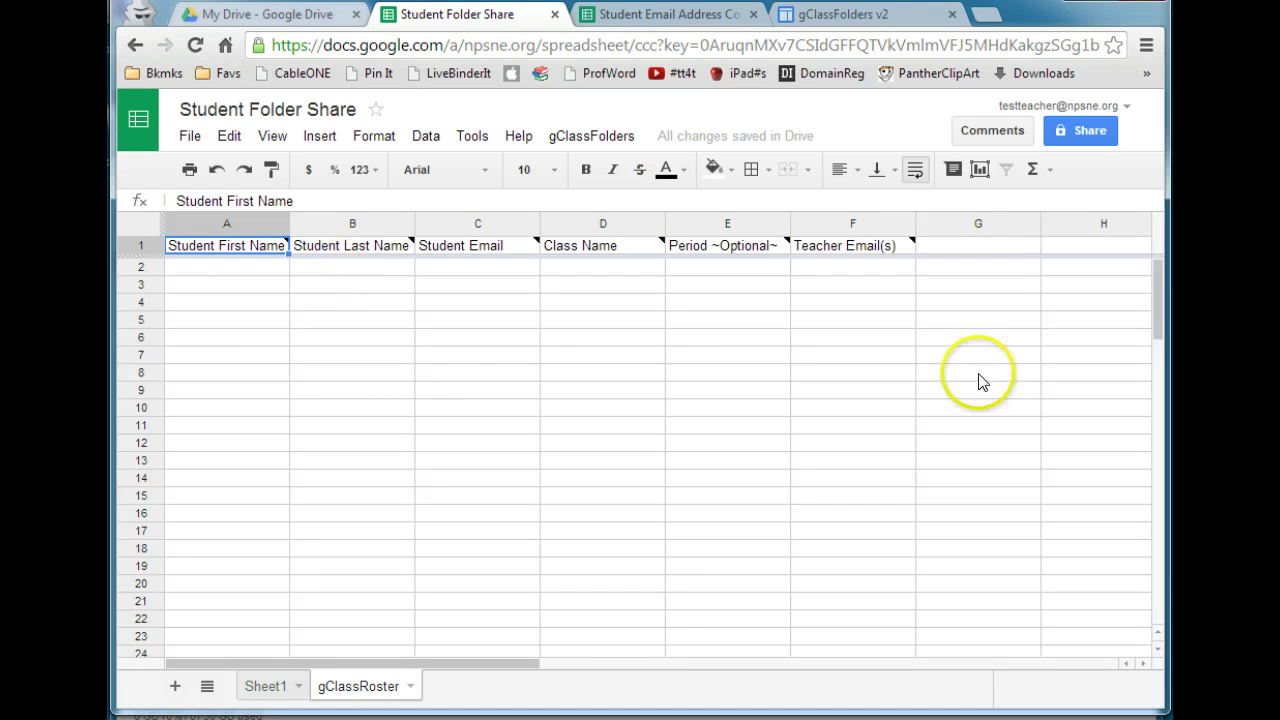
- Paste the three students' first and last names from the responses into gClassRoster A2
left_click(660, 17)
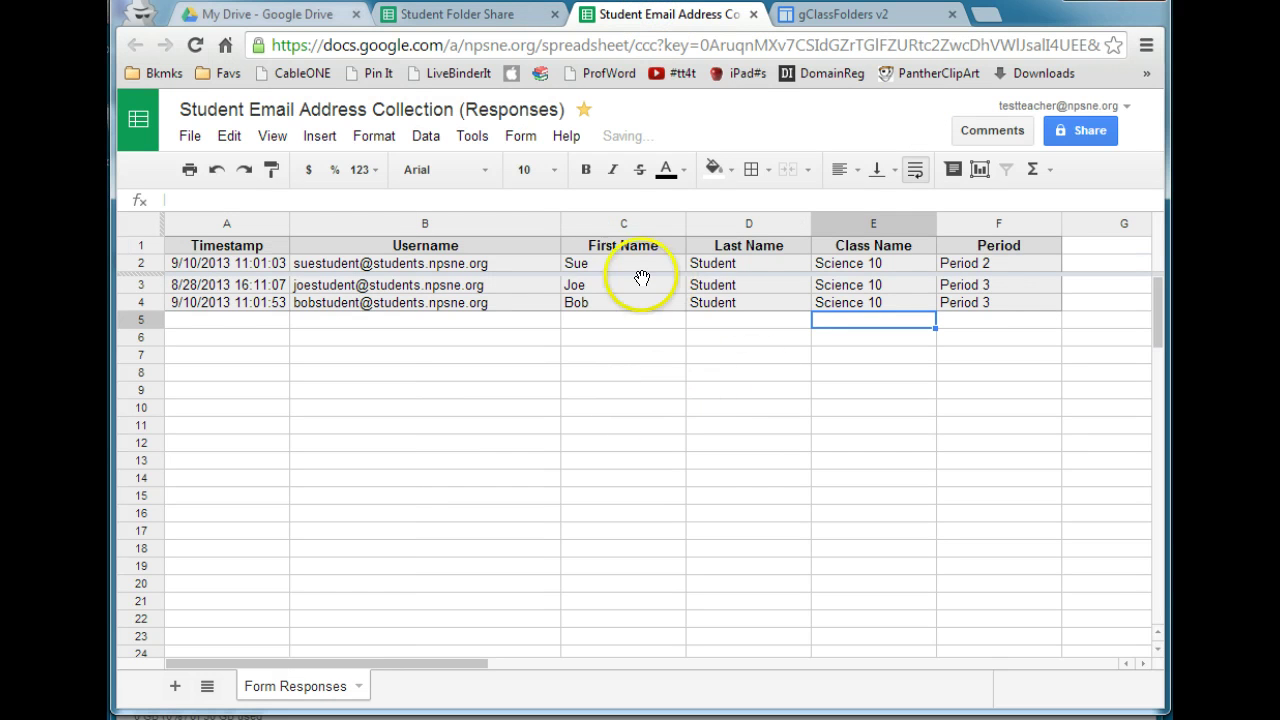
left_click_drag(598, 266, 766, 305)
key("ctrl+c")
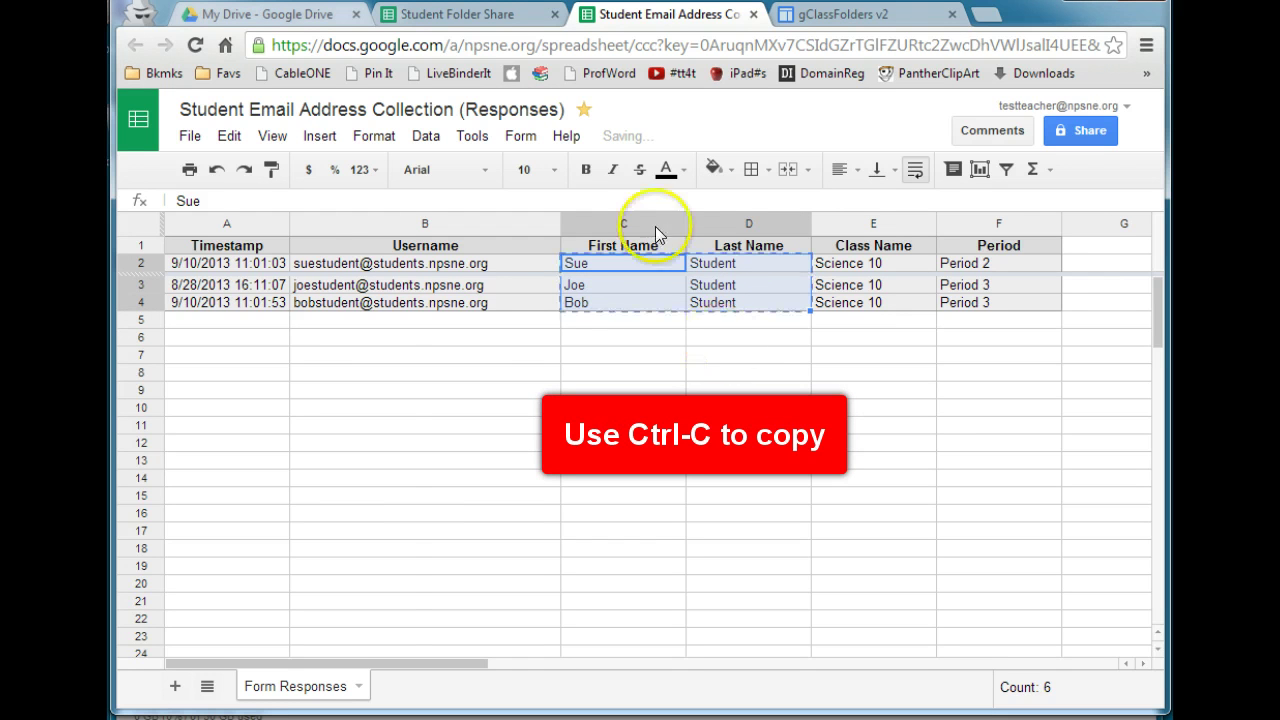
left_click(468, 16)
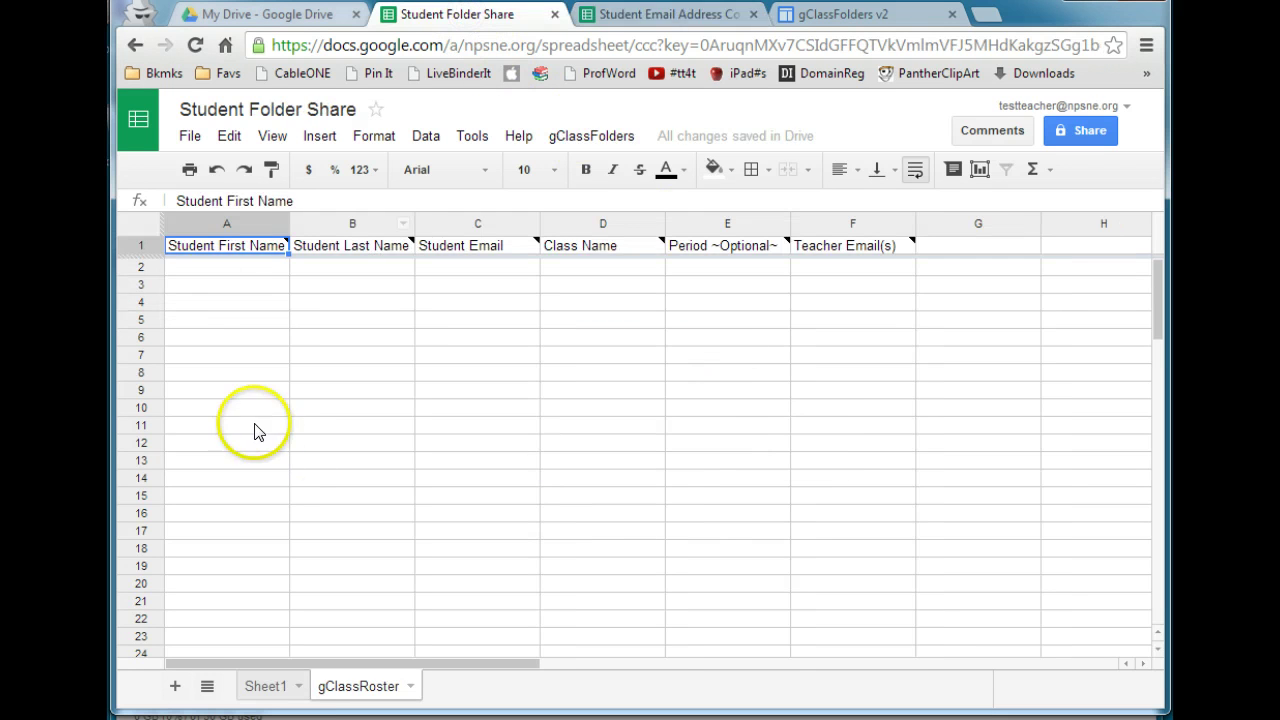
left_click(197, 270)
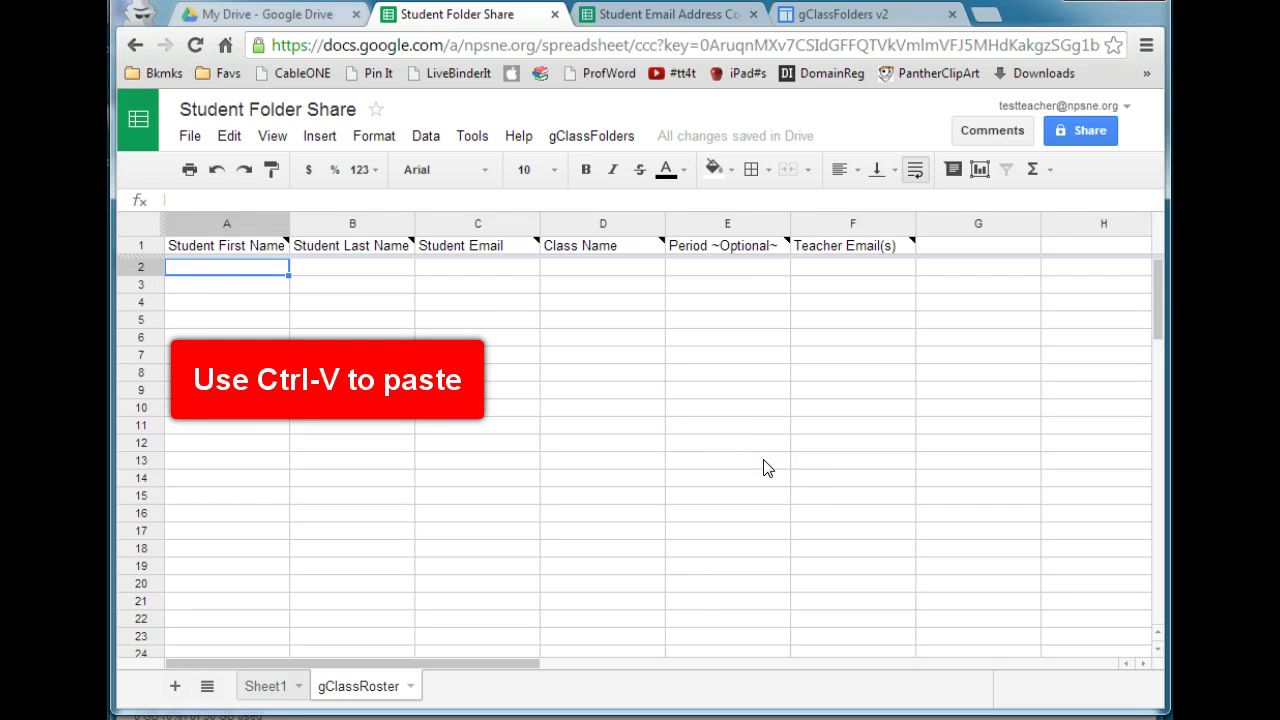
key("ctrl+v")
left_click(548, 373)
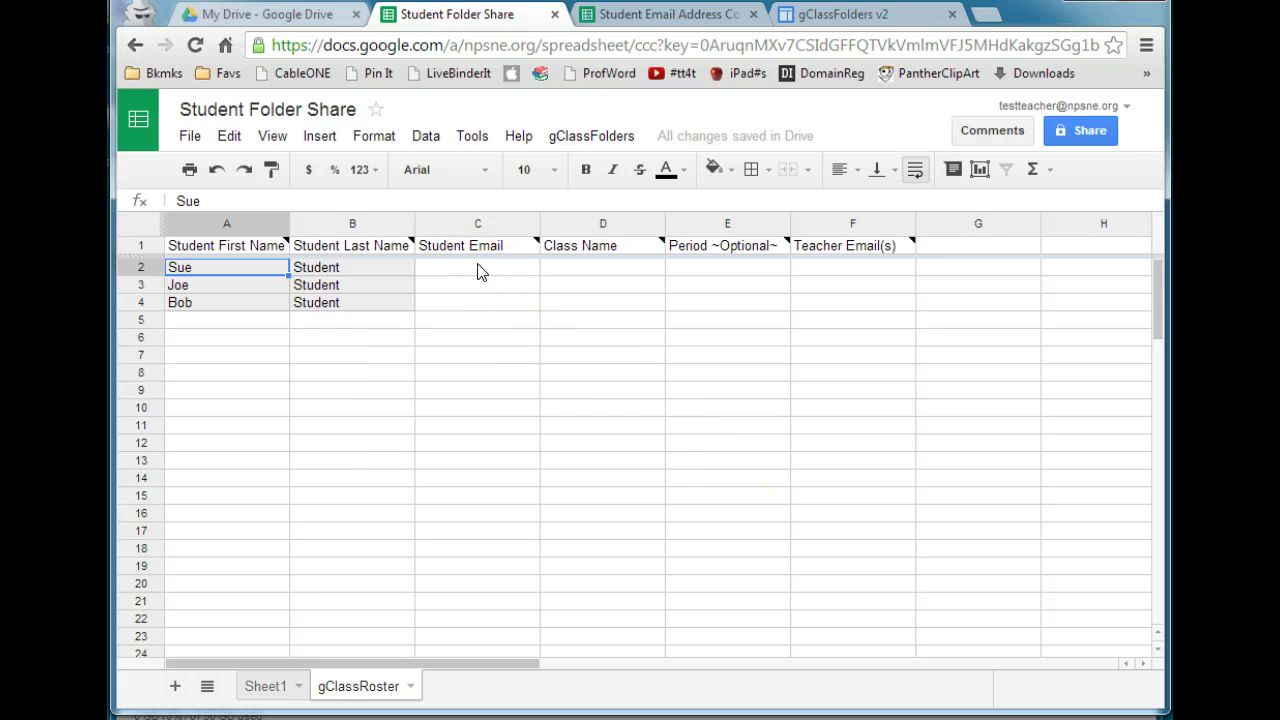
- Copy the three students' usernames from responses column B and select gClassRoster C2
left_click(645, 14)
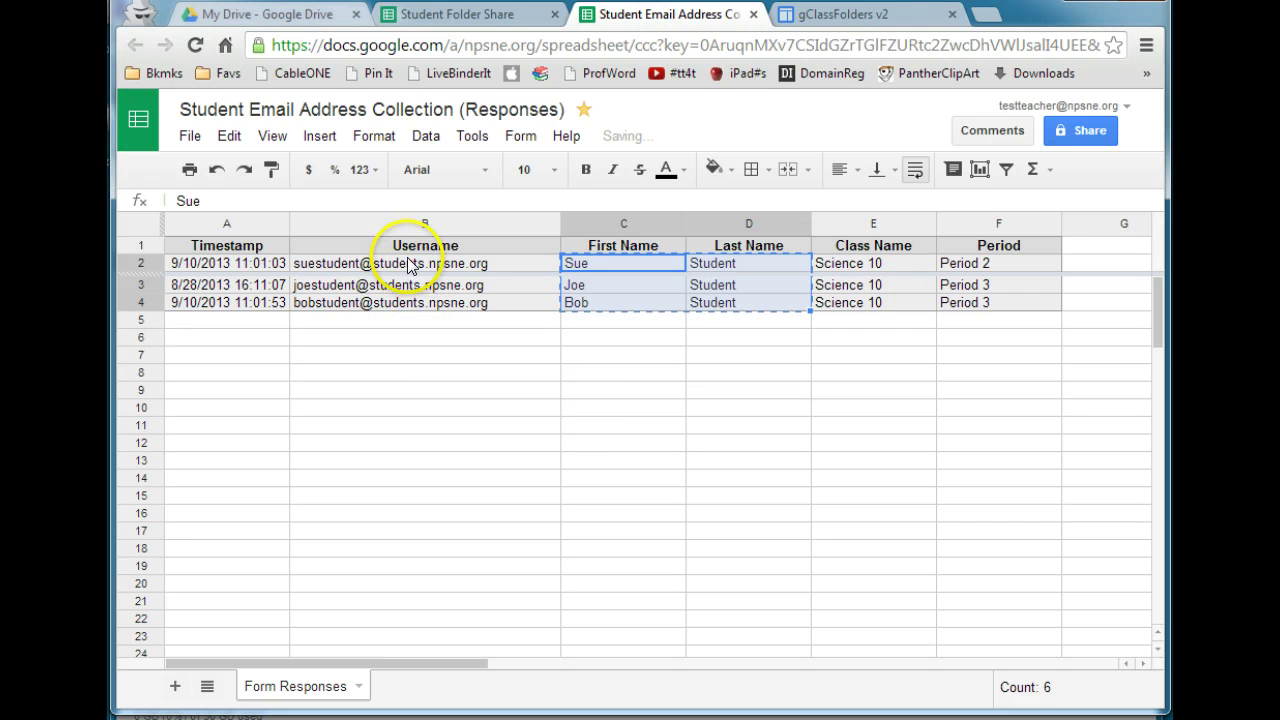
left_click_drag(408, 266, 408, 294)
key("ctrl+c")
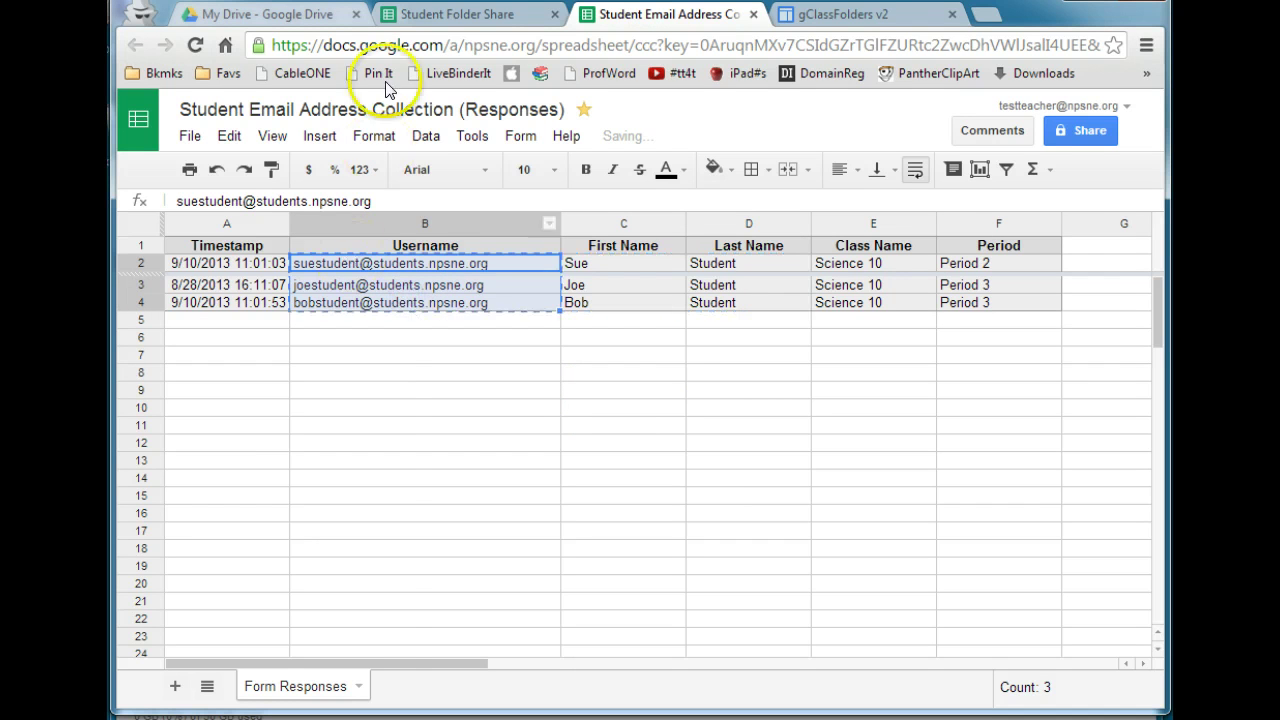
left_click(418, 14)
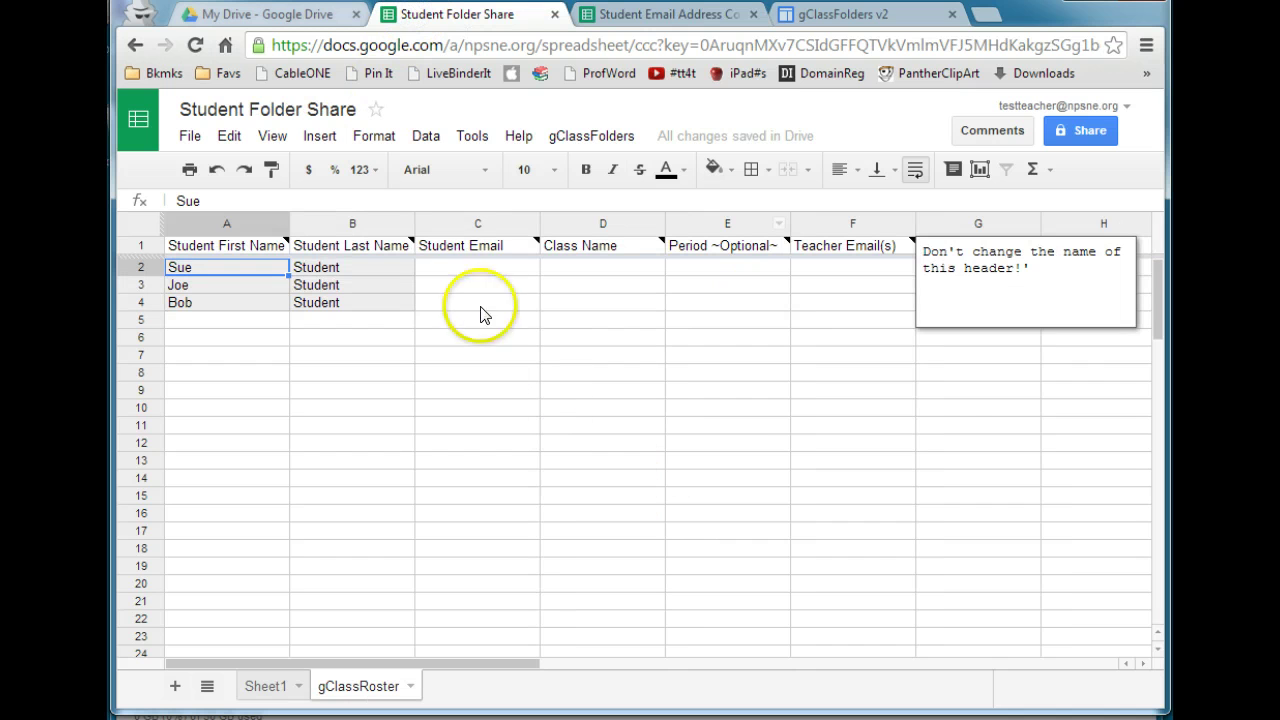
left_click(472, 268)
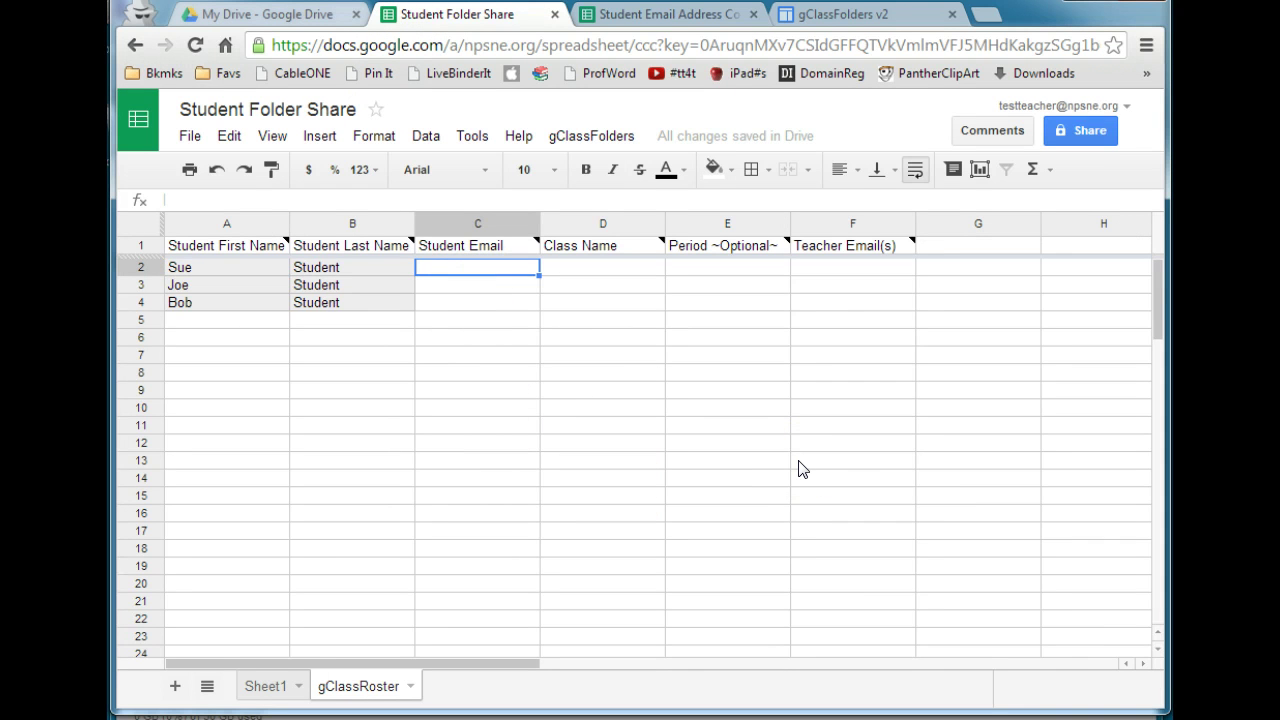
- Paste the student emails into C2 and the Science 10 class names into Class Name
key("ctrl+v")
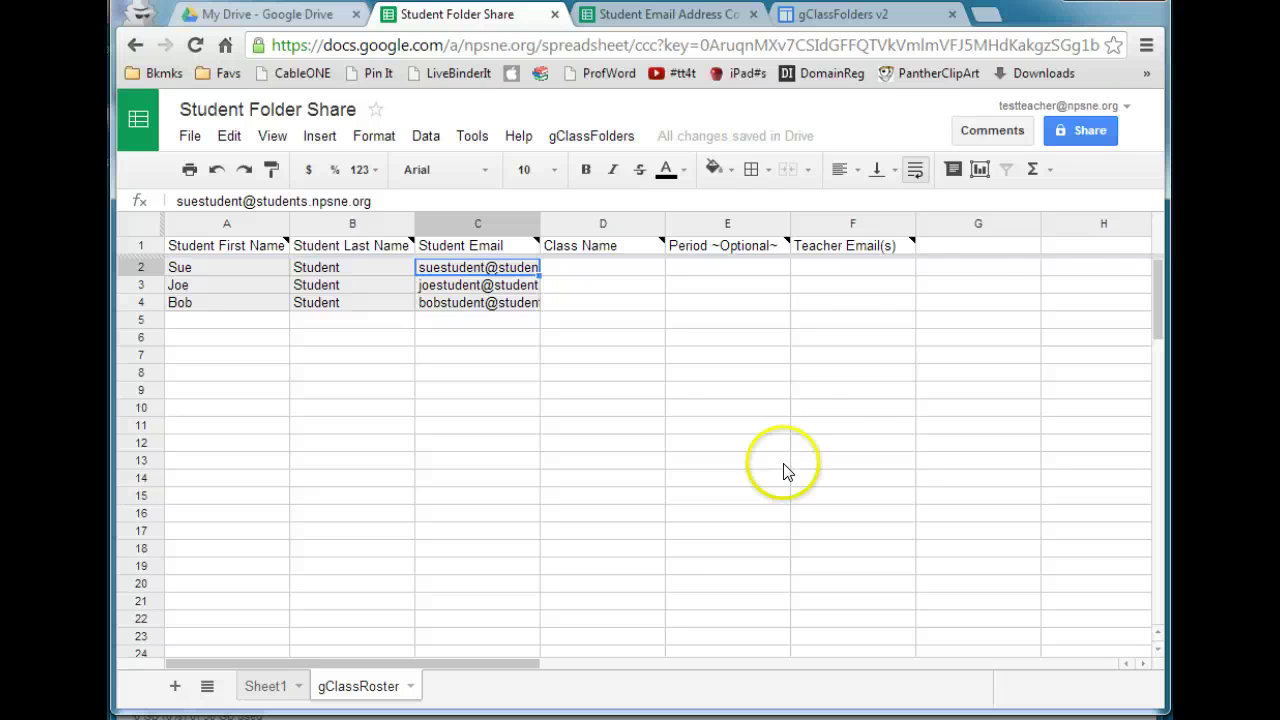
left_click(655, 14)
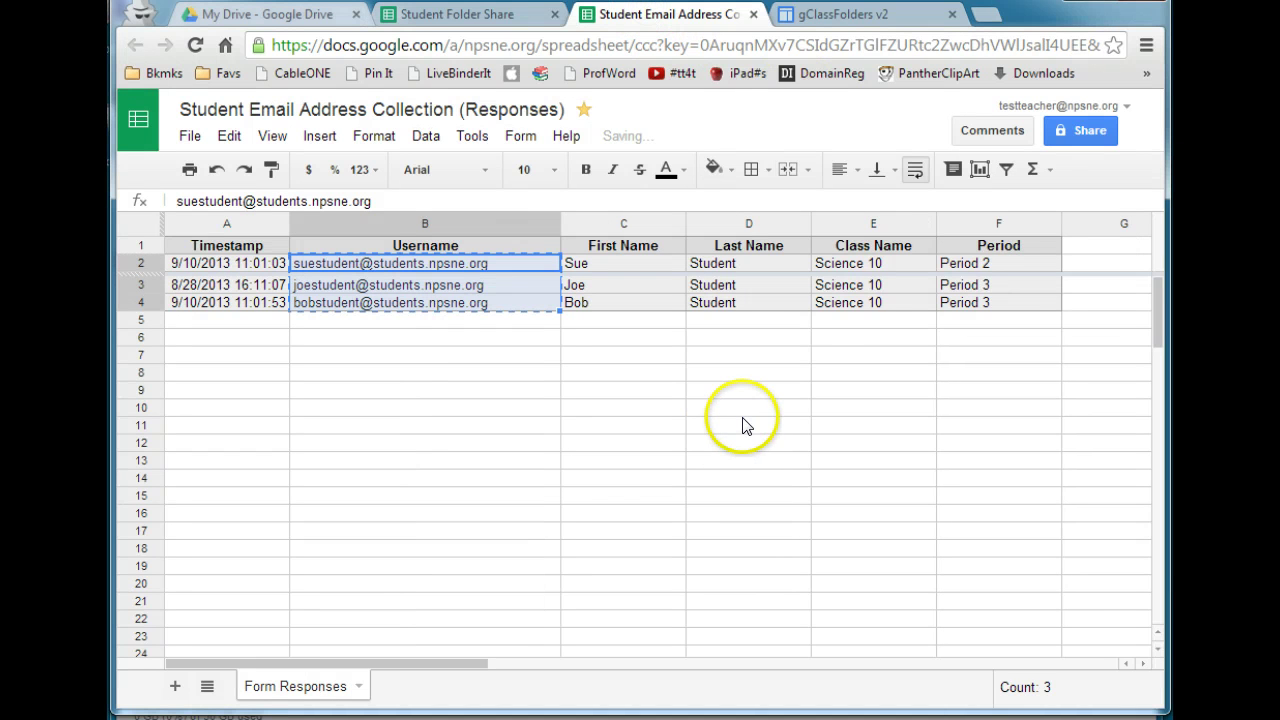
left_click(872, 264)
left_click_drag(872, 264, 873, 308)
key("ctrl+c")
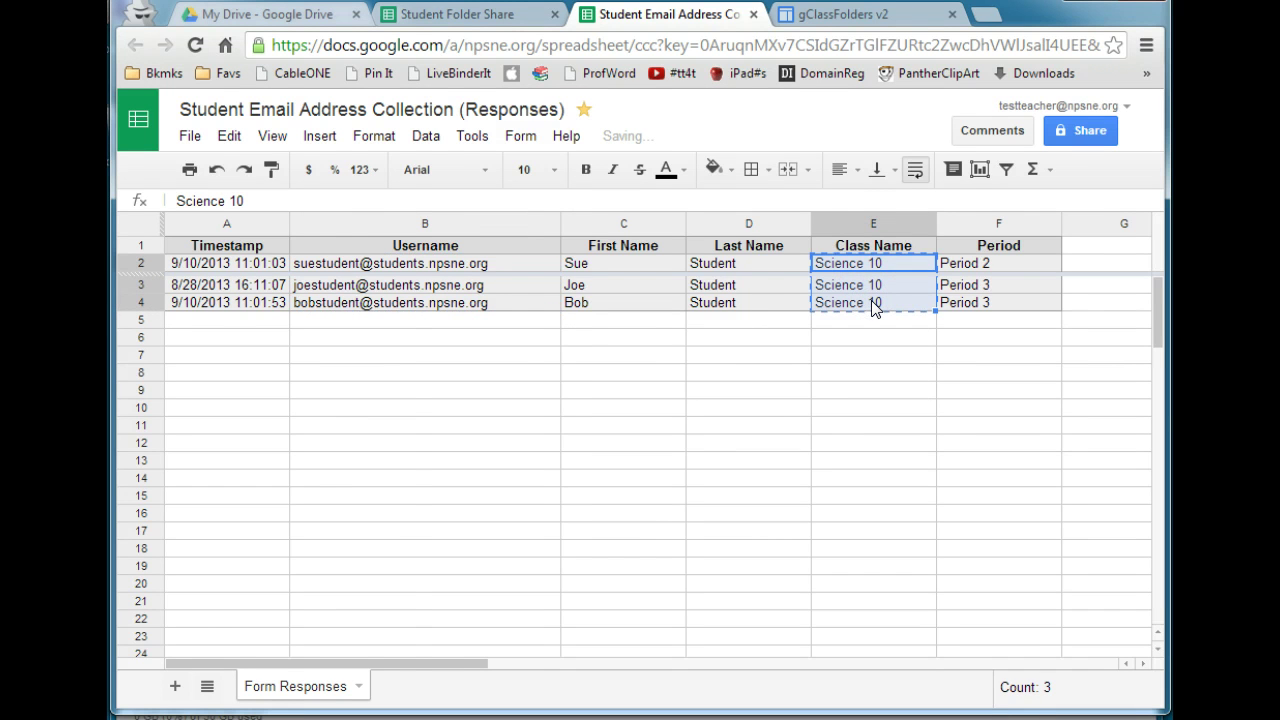
left_click(445, 15)
left_click(593, 268)
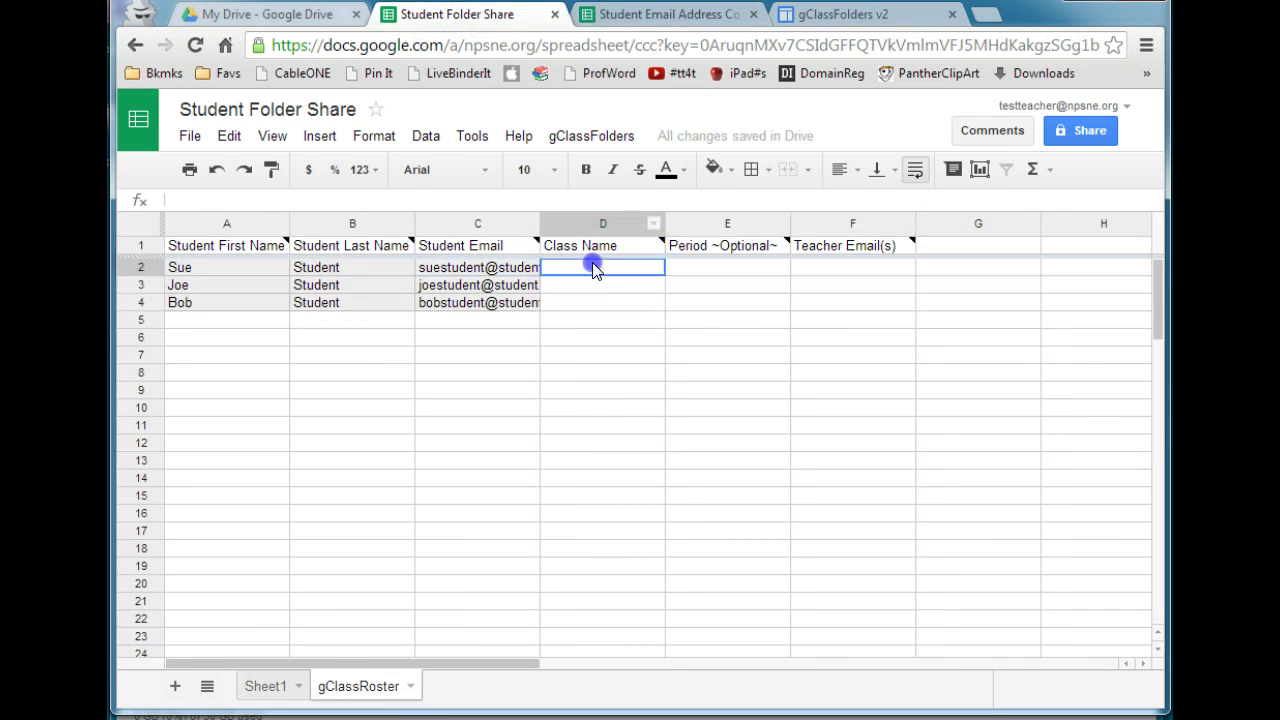
key("ctrl+v")
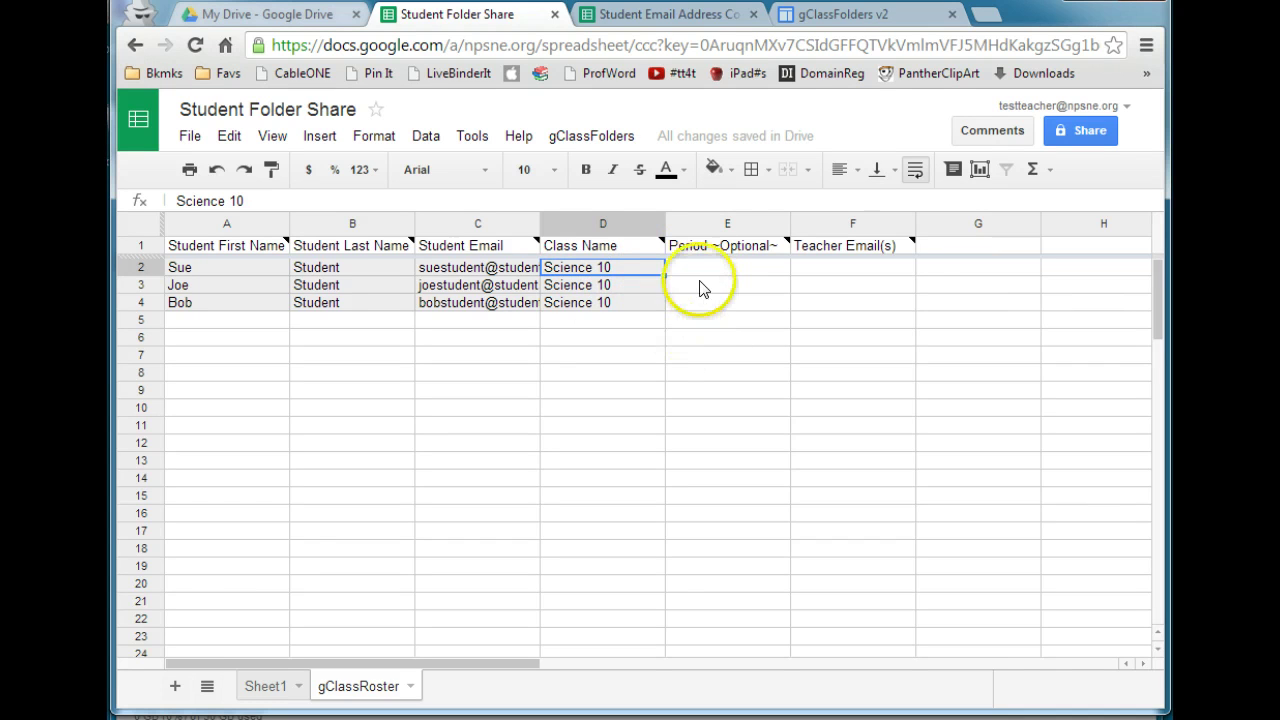
- Copy the three students' periods (2, 3, 3) from the responses into the Period column
left_click(640, 14)
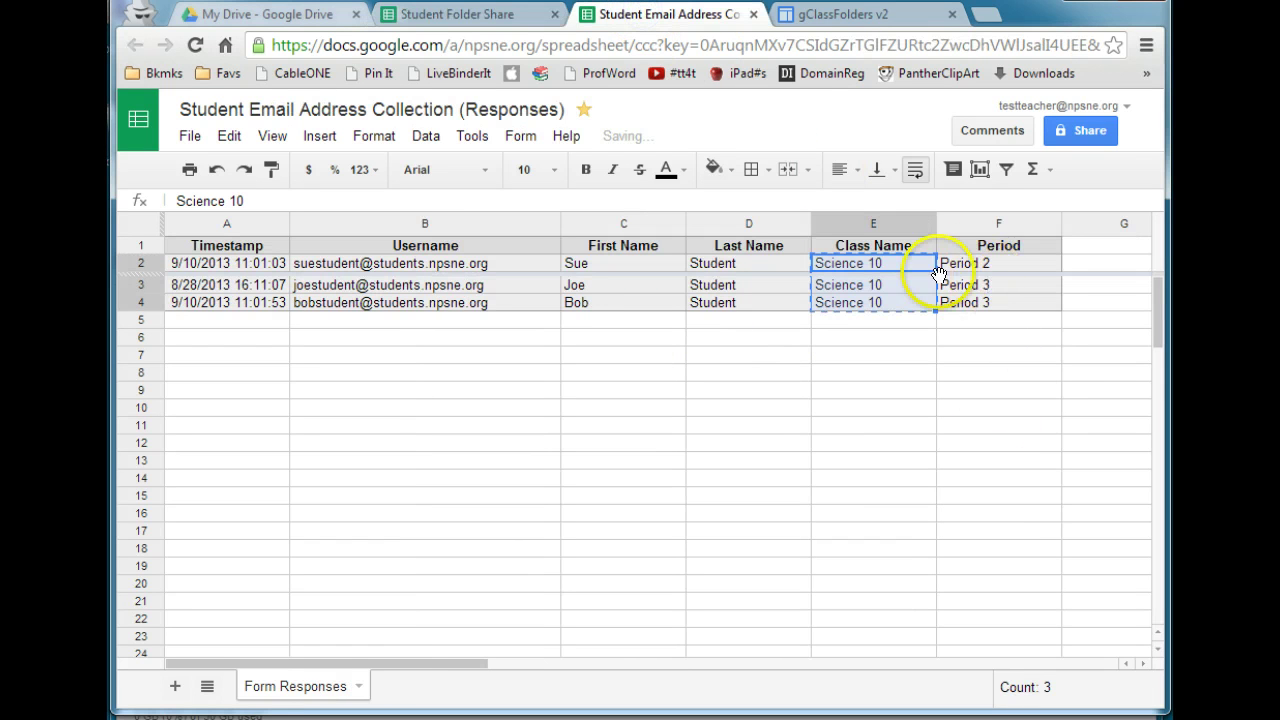
left_click_drag(998, 263, 1005, 310)
key("ctrl+c")
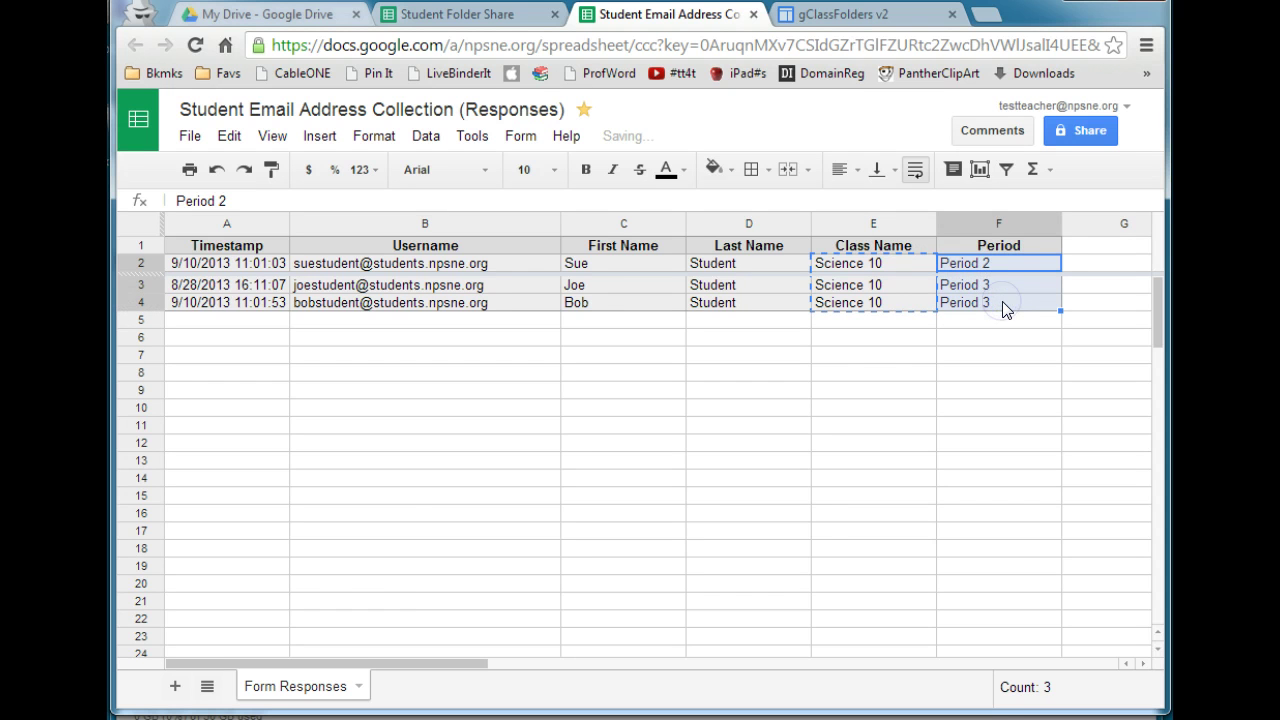
left_click(445, 14)
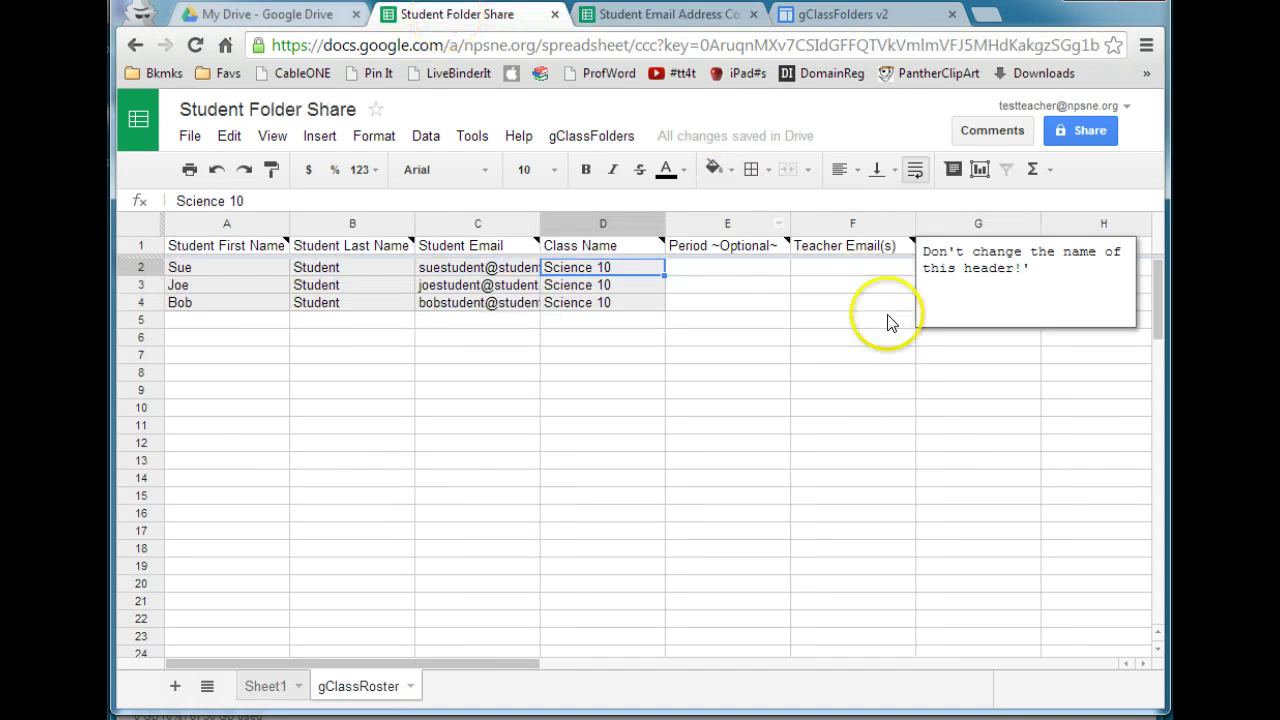
left_click(724, 268)
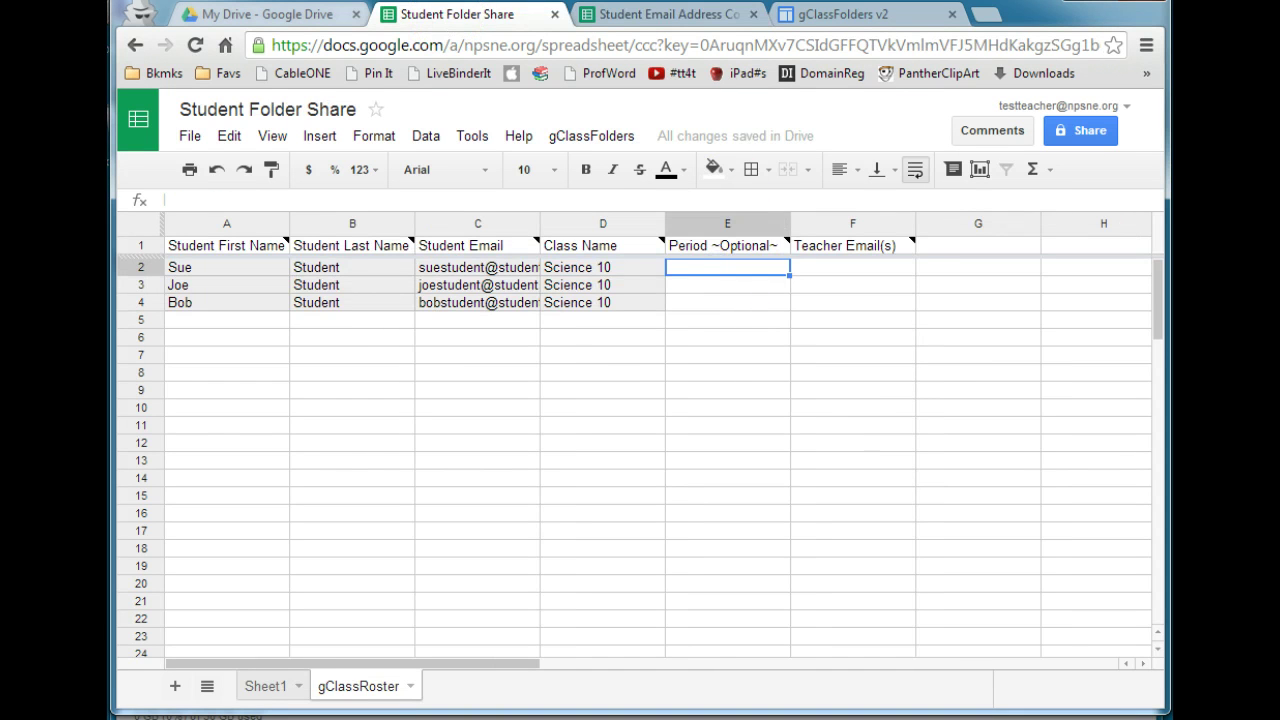
key("ctrl+v")
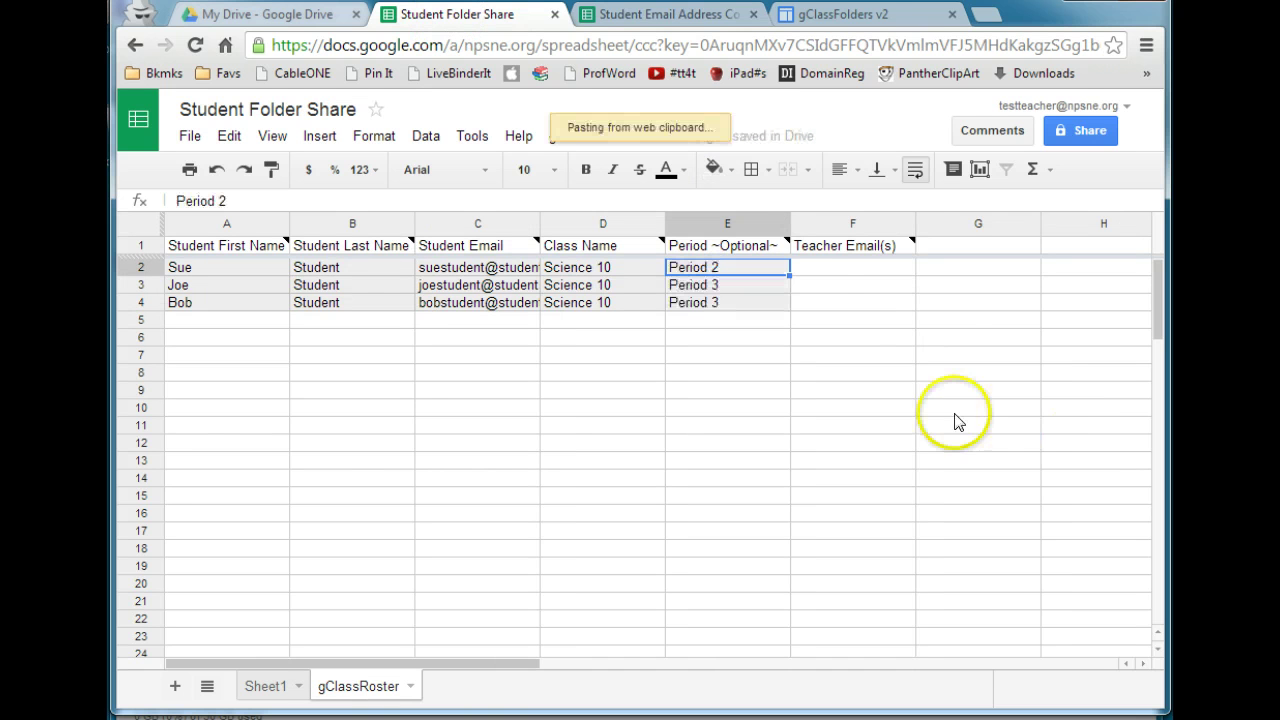
left_click(849, 271)
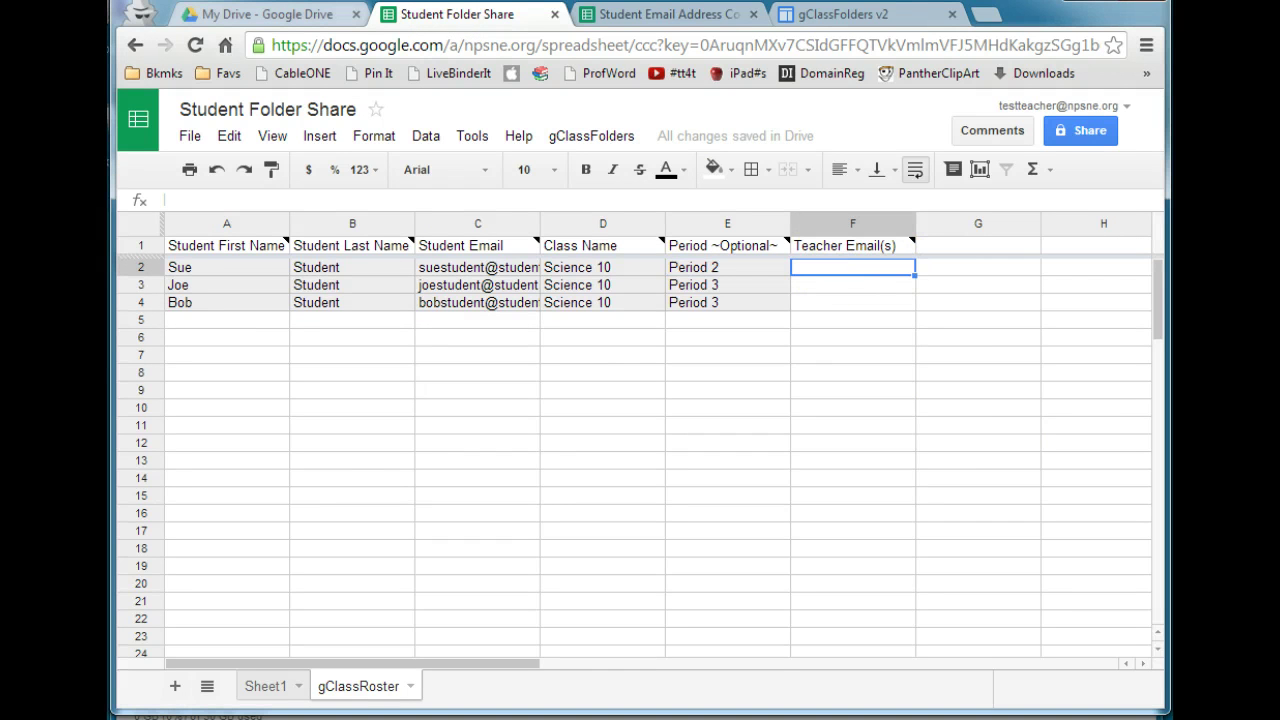
- Fill Teacher Email(s) F2:F4 with the teacher's email address for all three students
key("ctrl+v")
left_click(880, 272)
left_click_drag(877, 262, 913, 278)
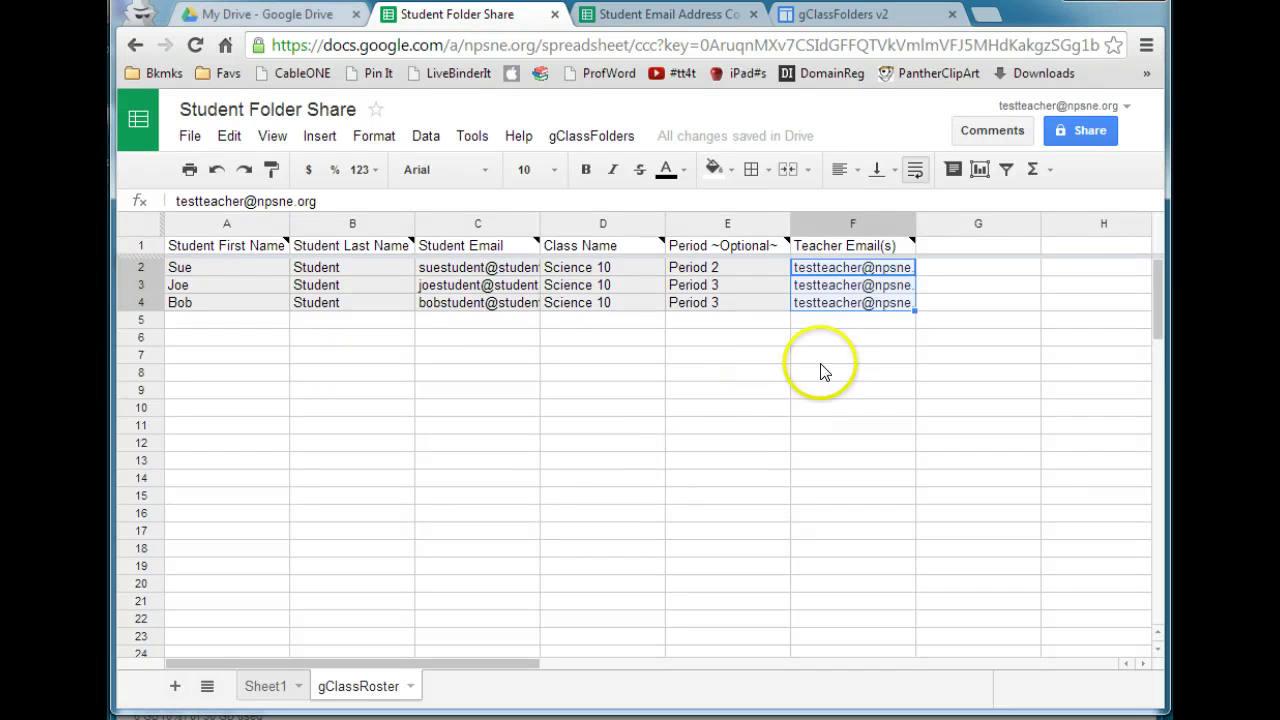
left_click(594, 142)
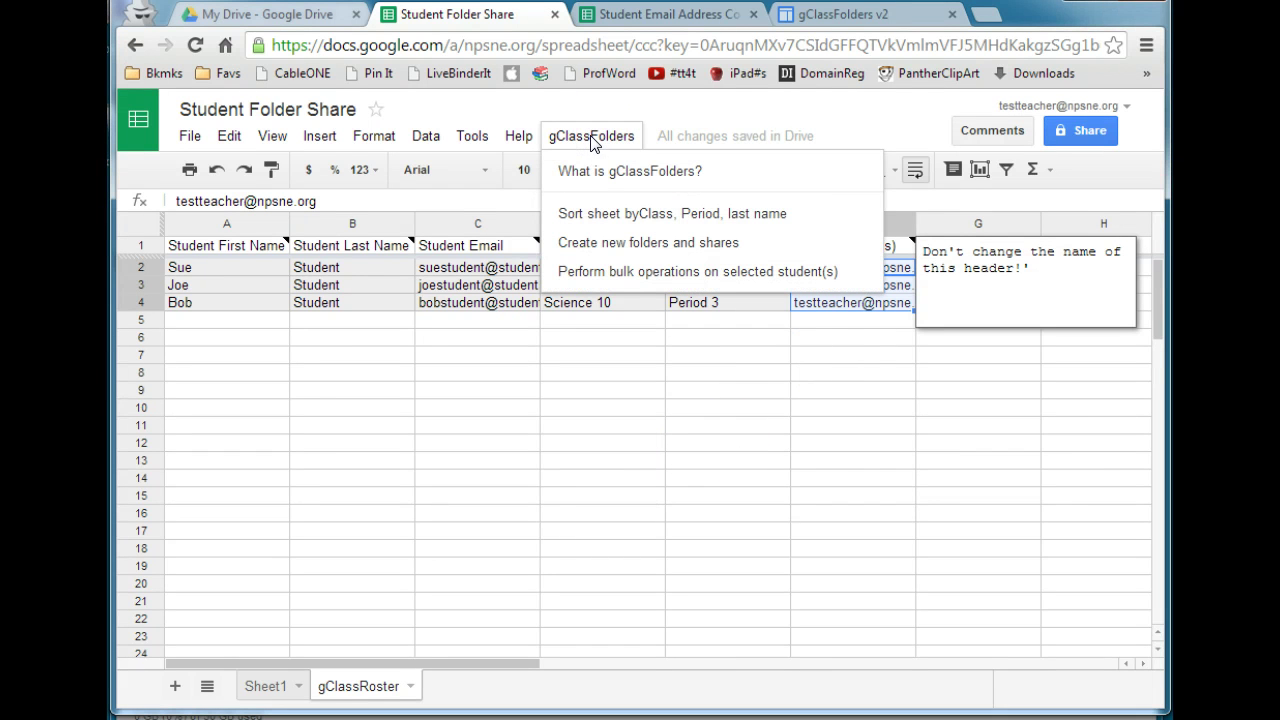
- Run Create new folders and shares, building Science 10 Period 2 and 3 folders plus three assignment folders
left_click(697, 246)
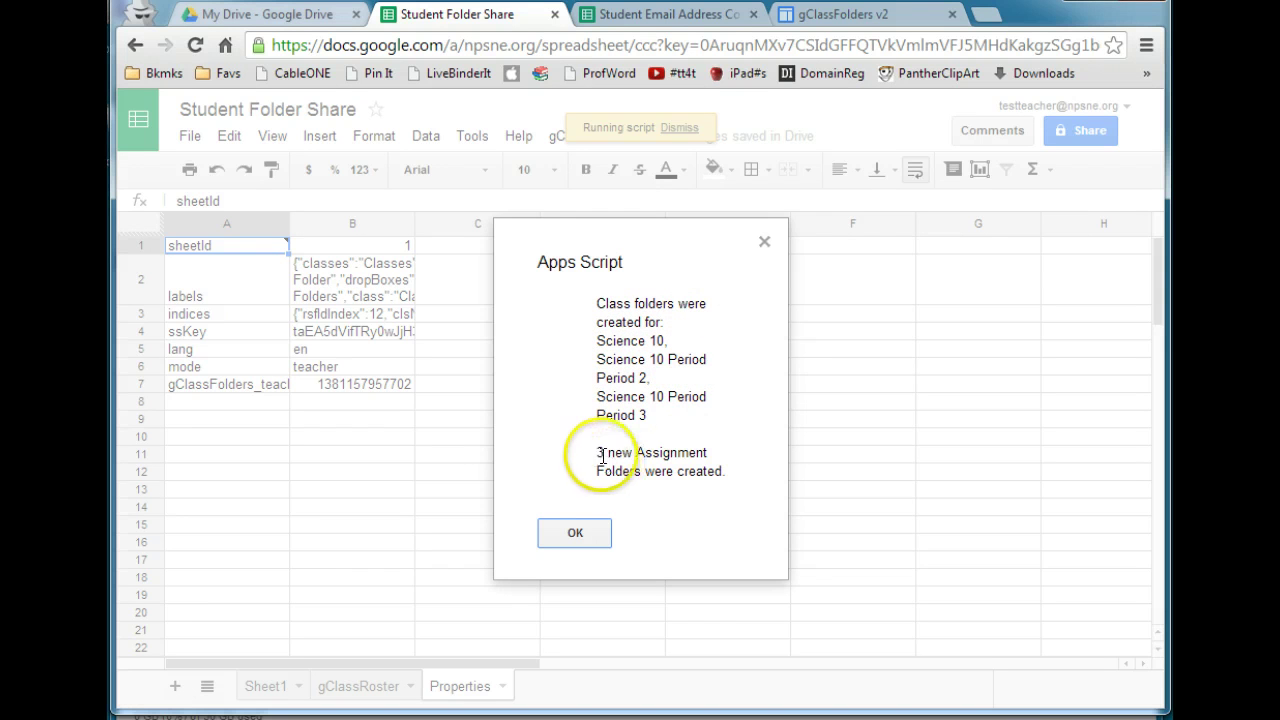
left_click(575, 536)
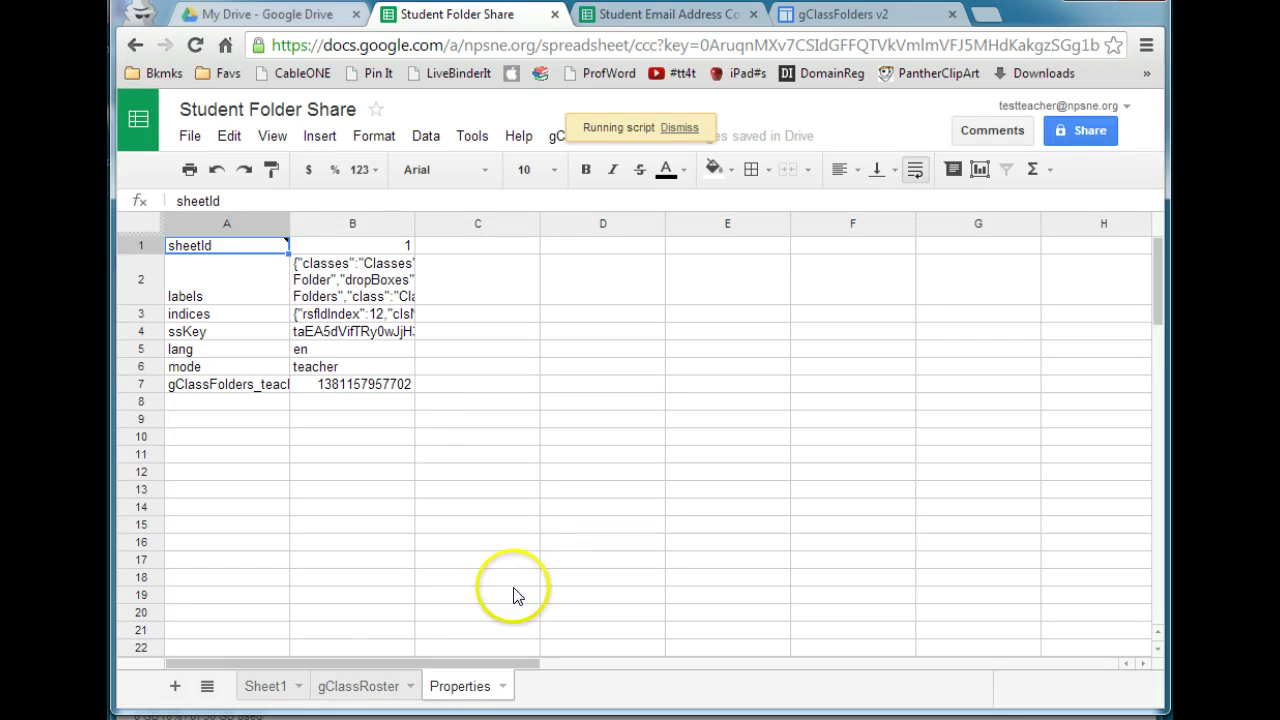
left_click(348, 688)
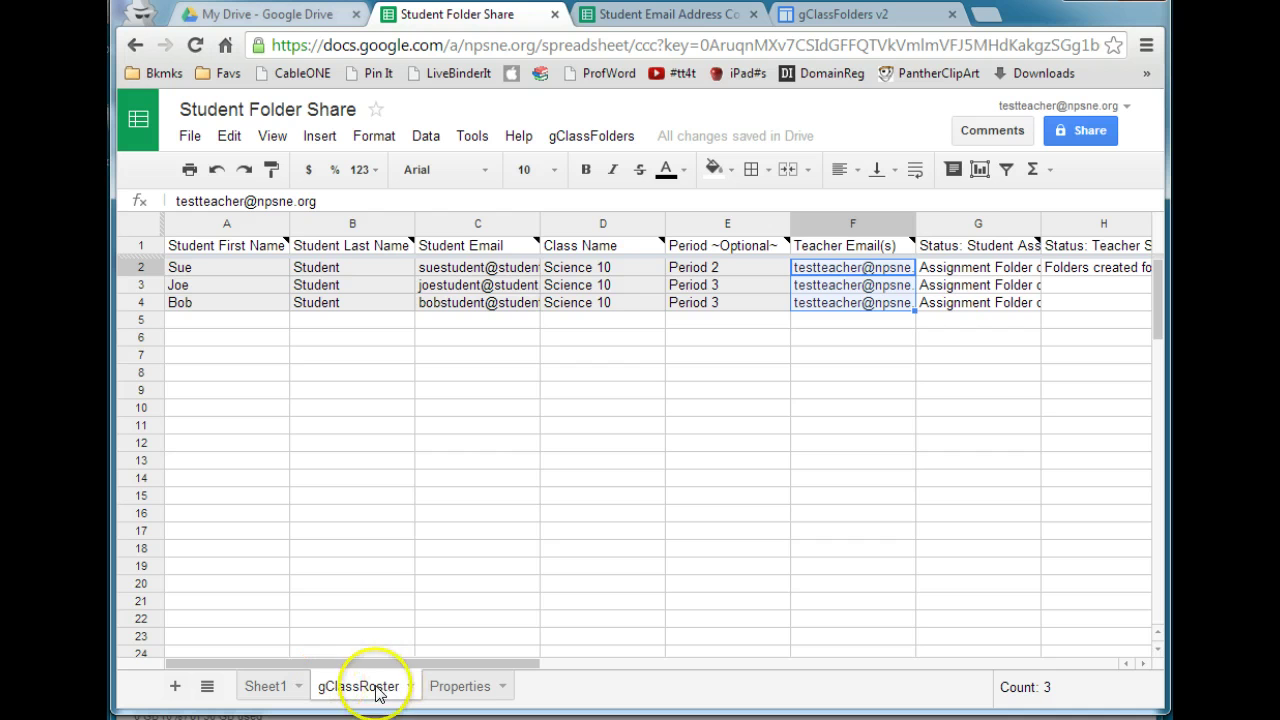
- Delete the empty Sheet1 and scroll across the roster's folder ID columns
left_click(297, 688)
left_click(297, 688)
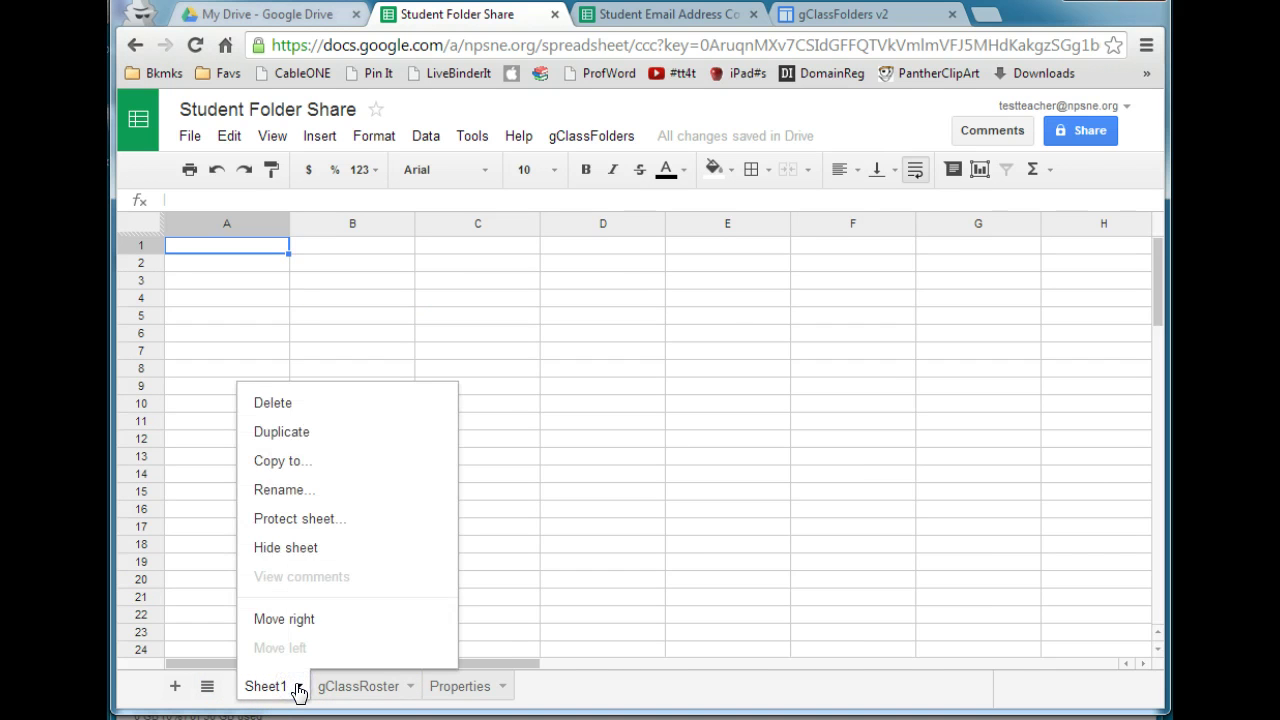
left_click(271, 404)
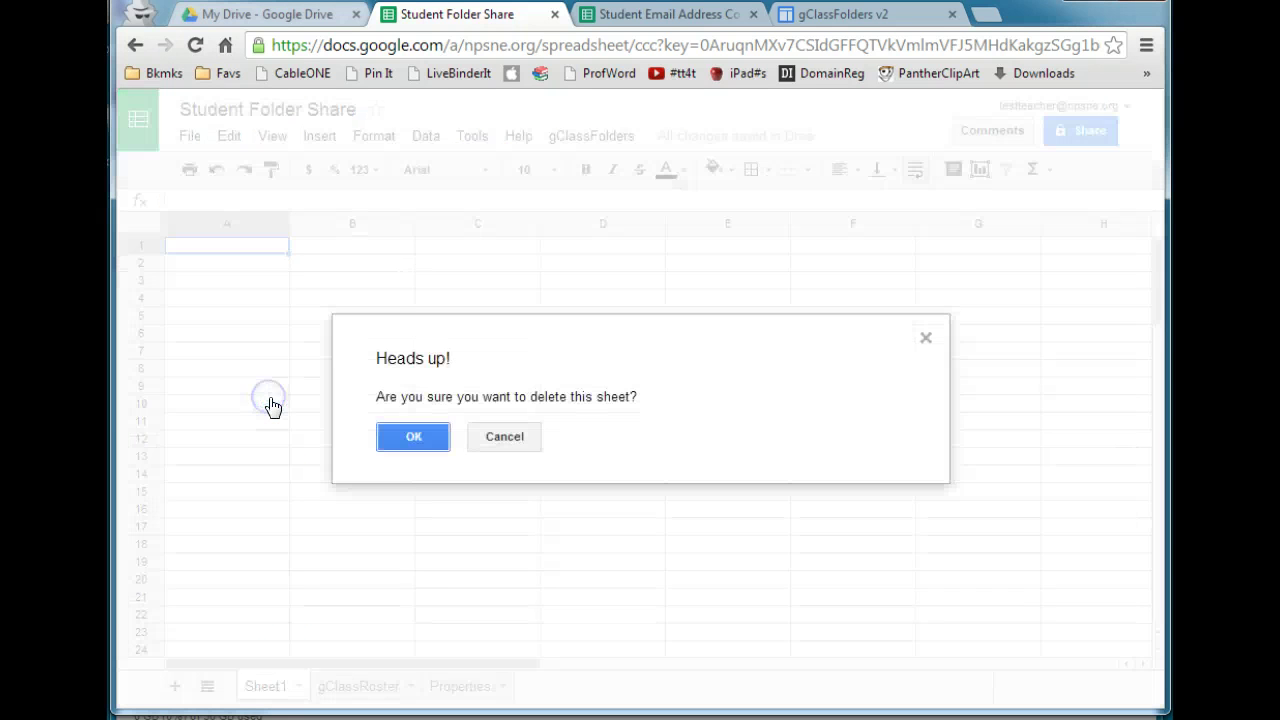
left_click(409, 436)
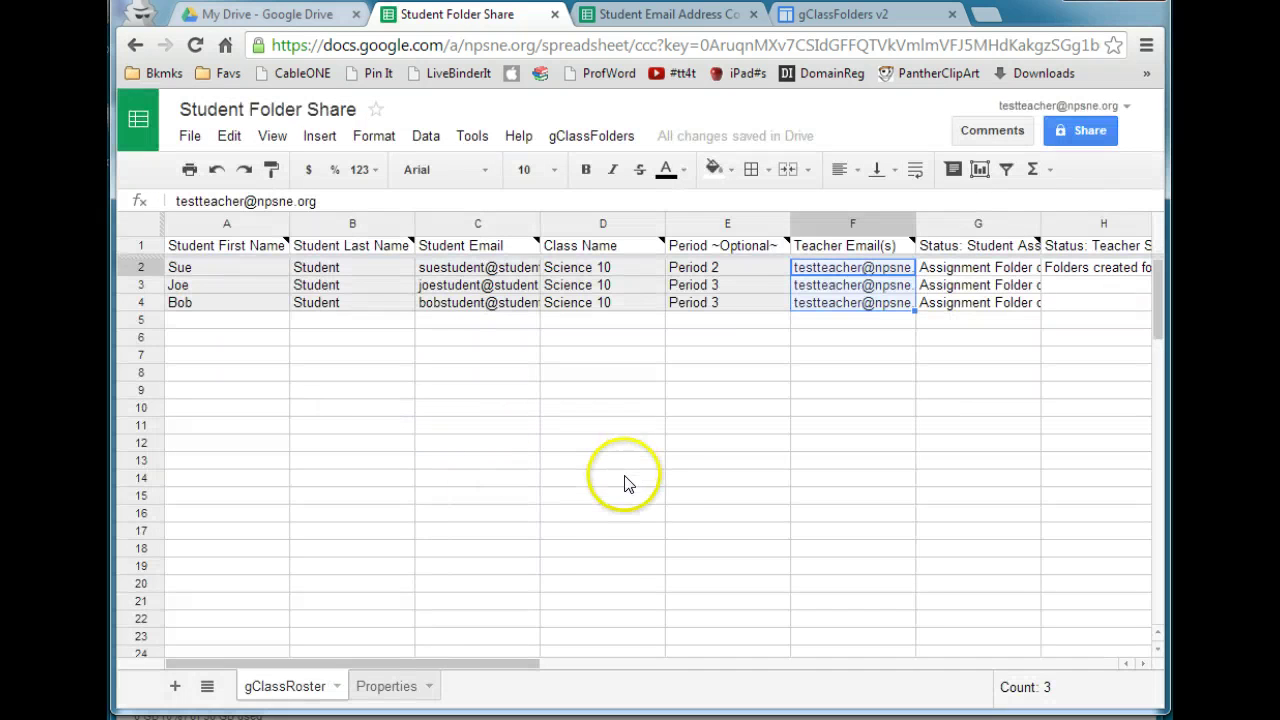
left_click_drag(512, 667, 871, 674)
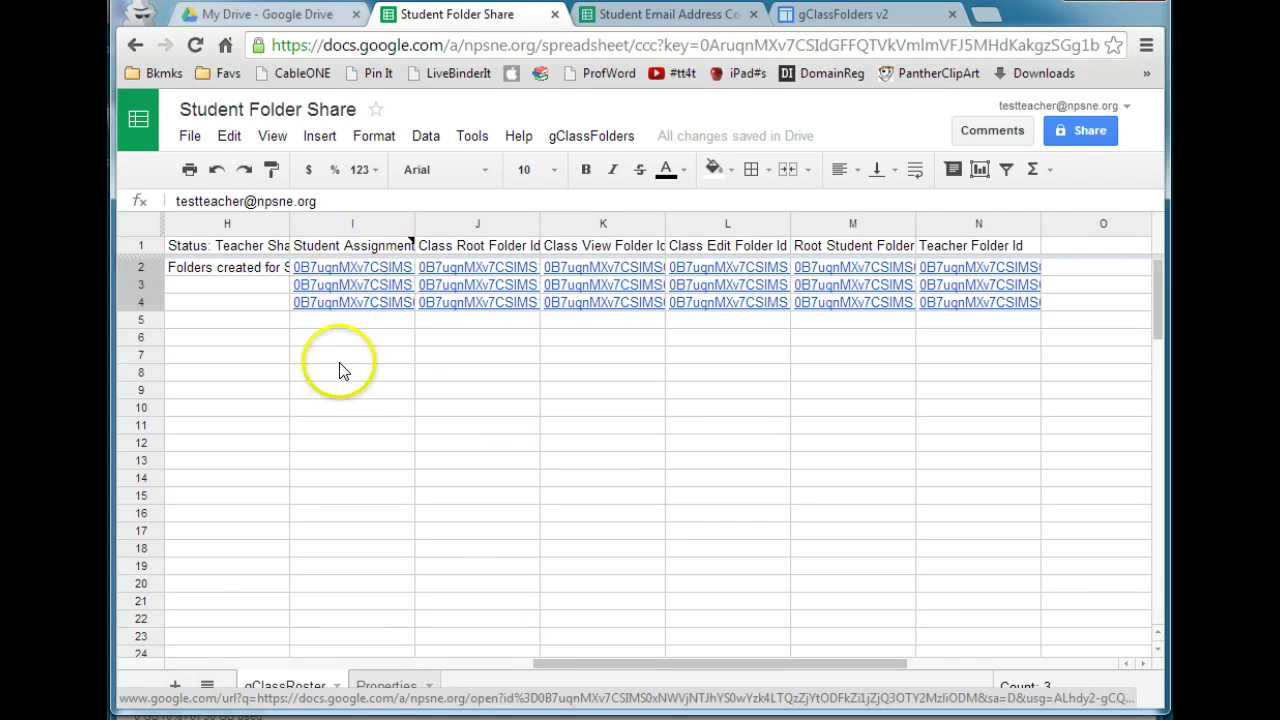
left_click_drag(651, 666, 243, 660)
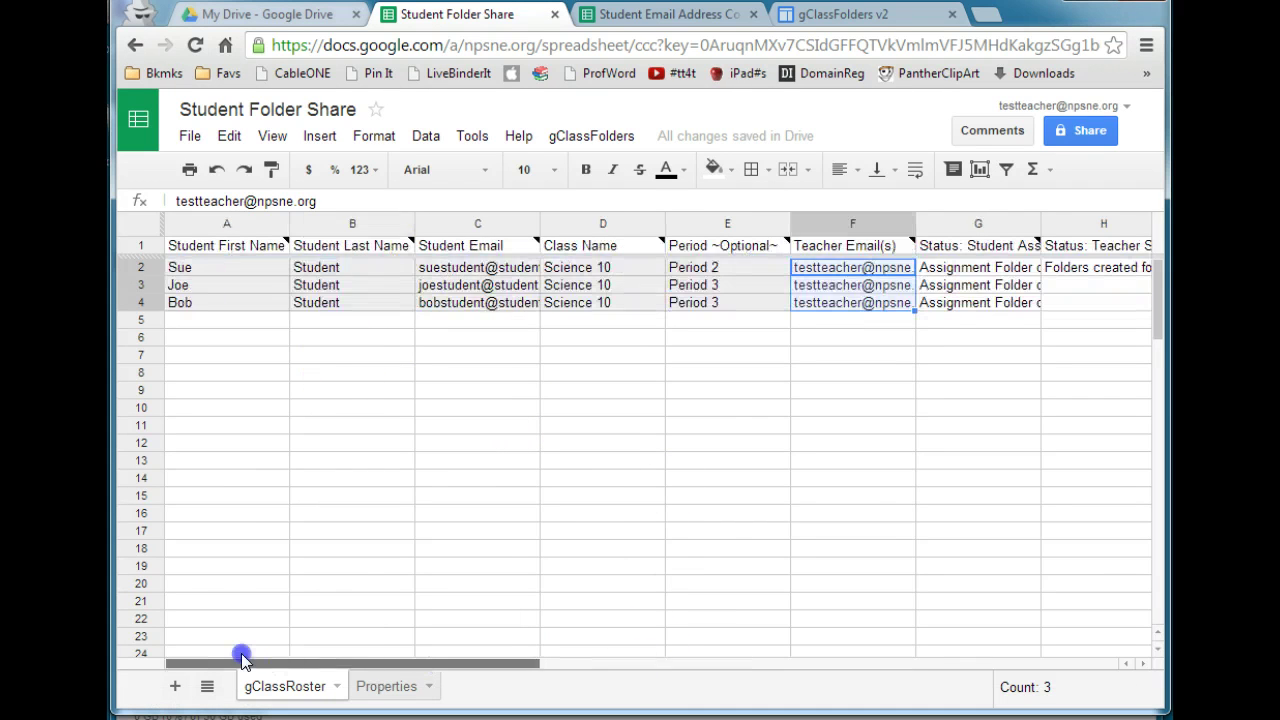
- Open Science 10 in the teacher's My Drive and expand its Assignment Folders, Edit, Teacher and View subfolders
left_click(262, 15)
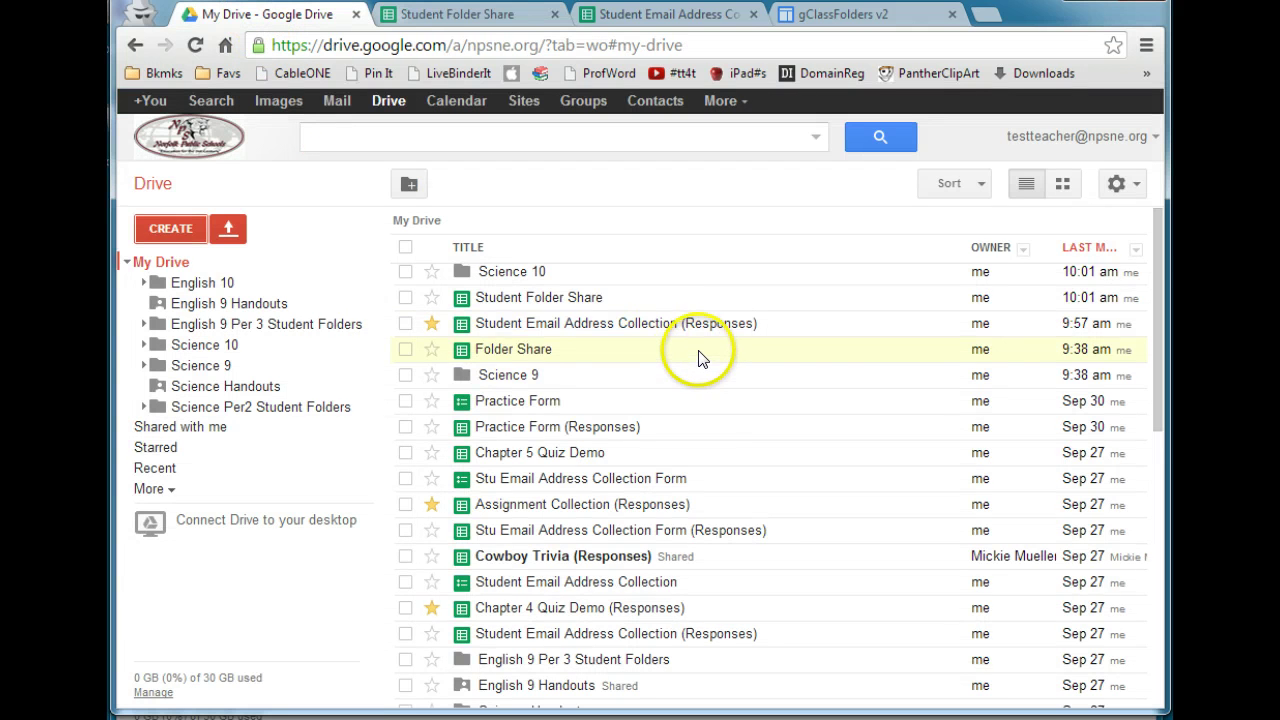
left_click(512, 273)
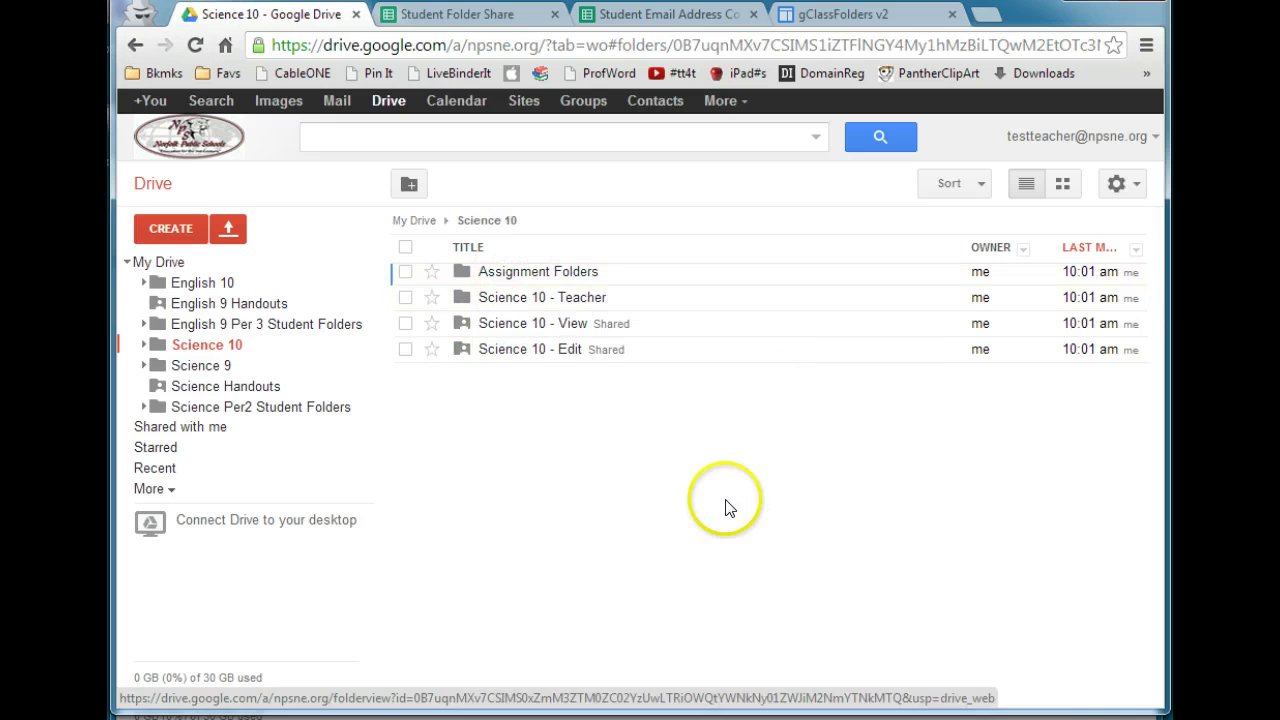
left_click(143, 344)
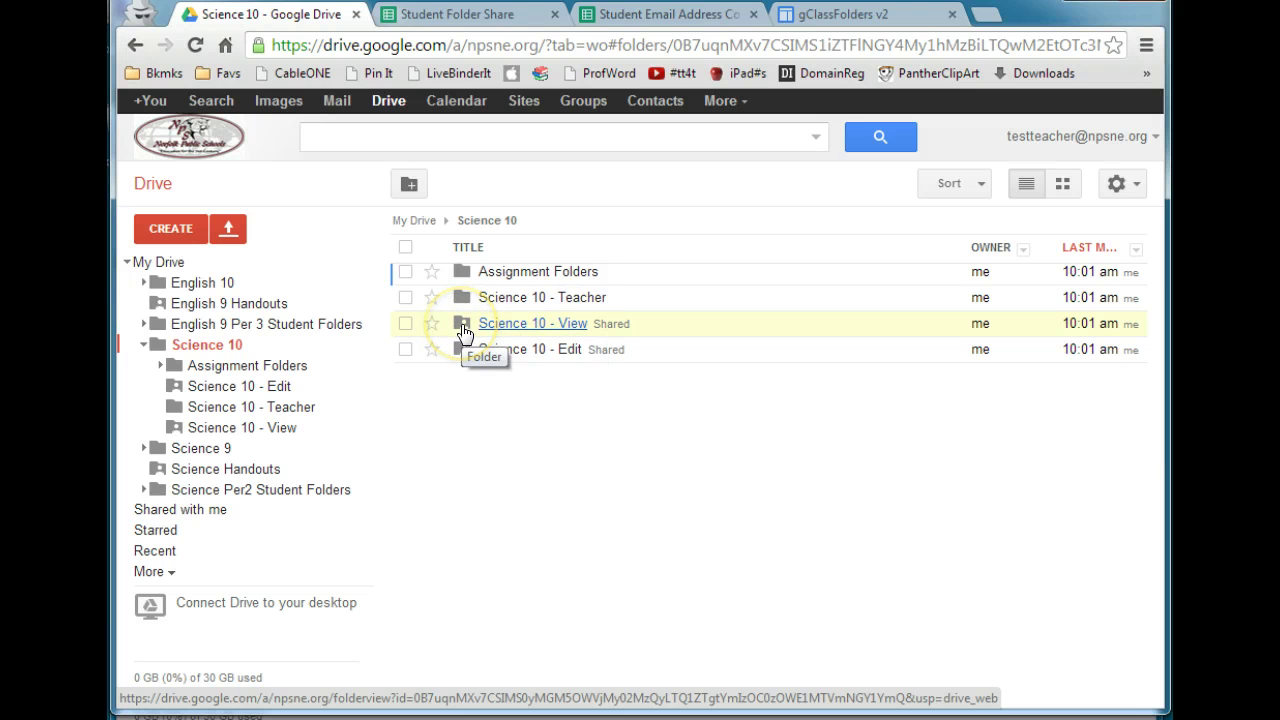
left_click(551, 330)
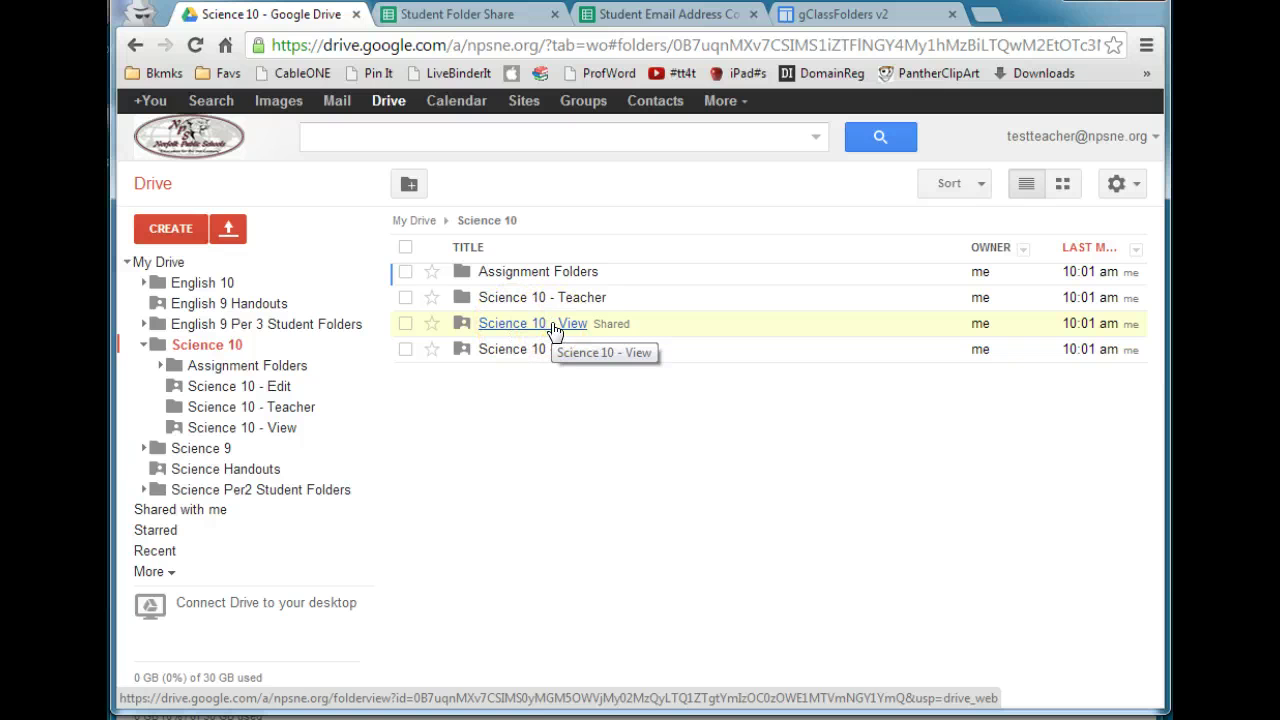
left_click(585, 324)
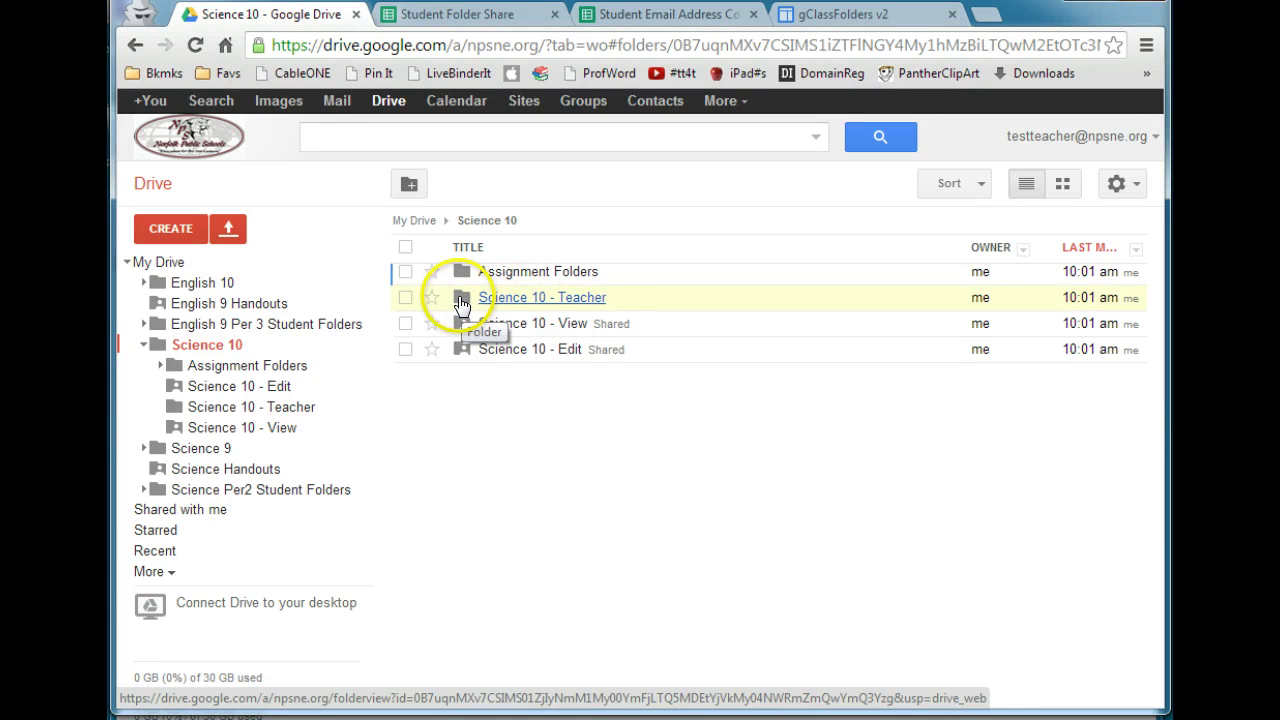
- Expand Assignment Folders and its Period 2 and Period 3 folders to reveal the student folders
left_click(537, 273)
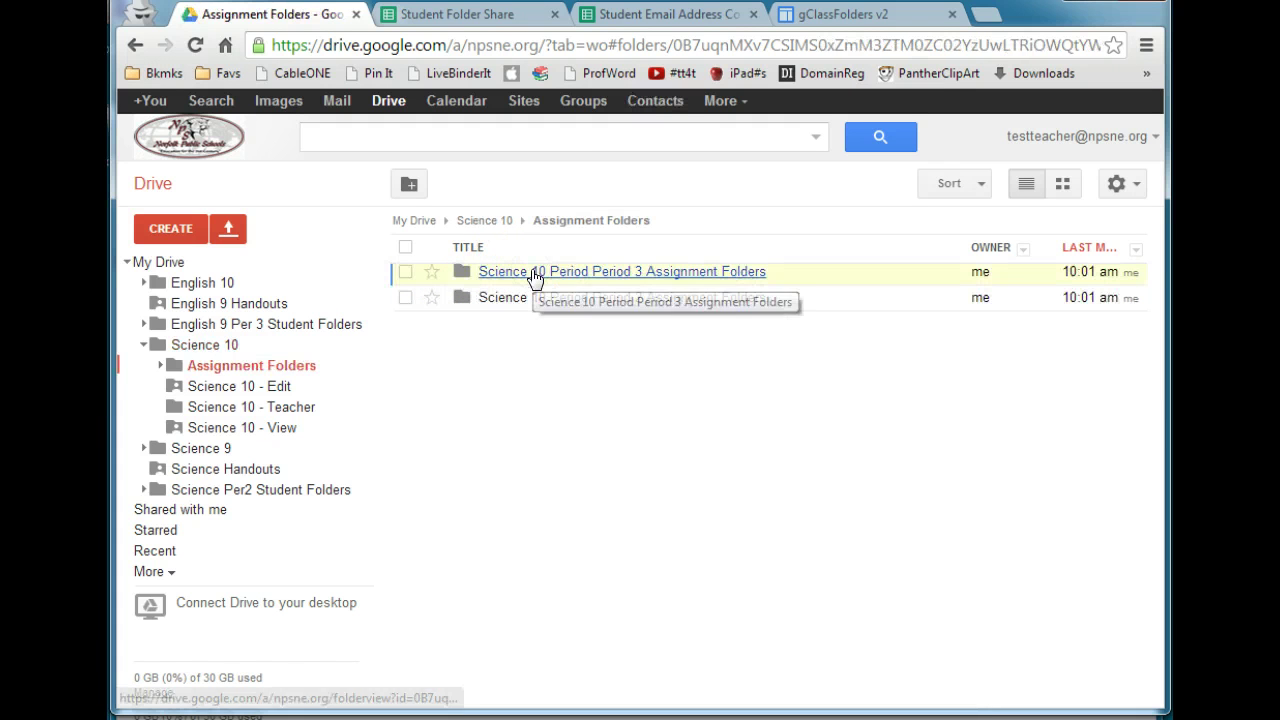
left_click(160, 365)
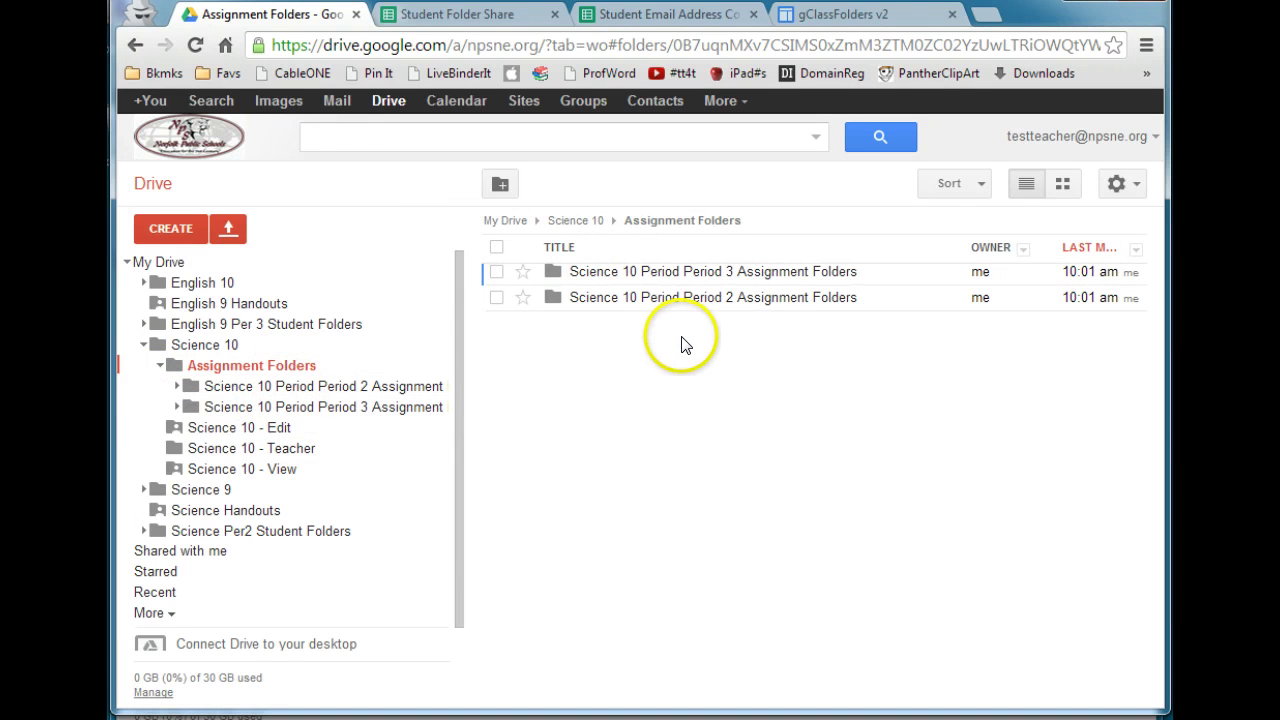
left_click_drag(694, 300, 258, 398)
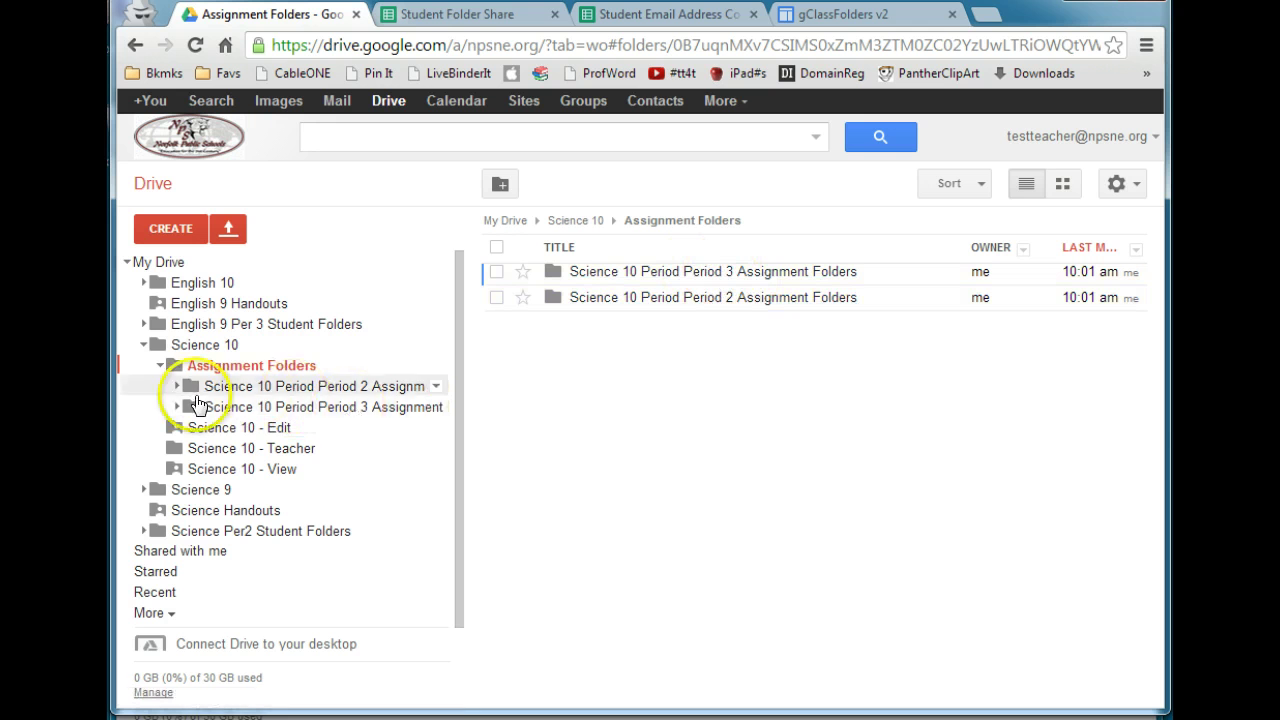
left_click(177, 386)
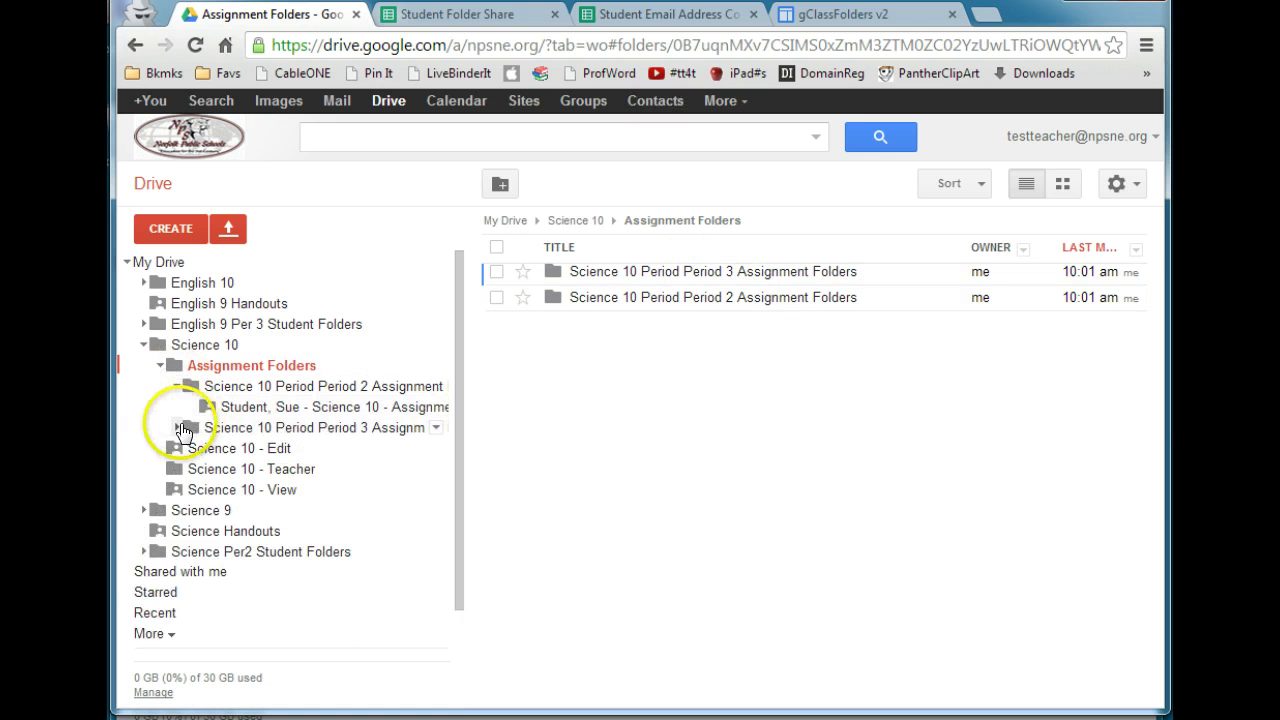
left_click(175, 431)
left_click(177, 428)
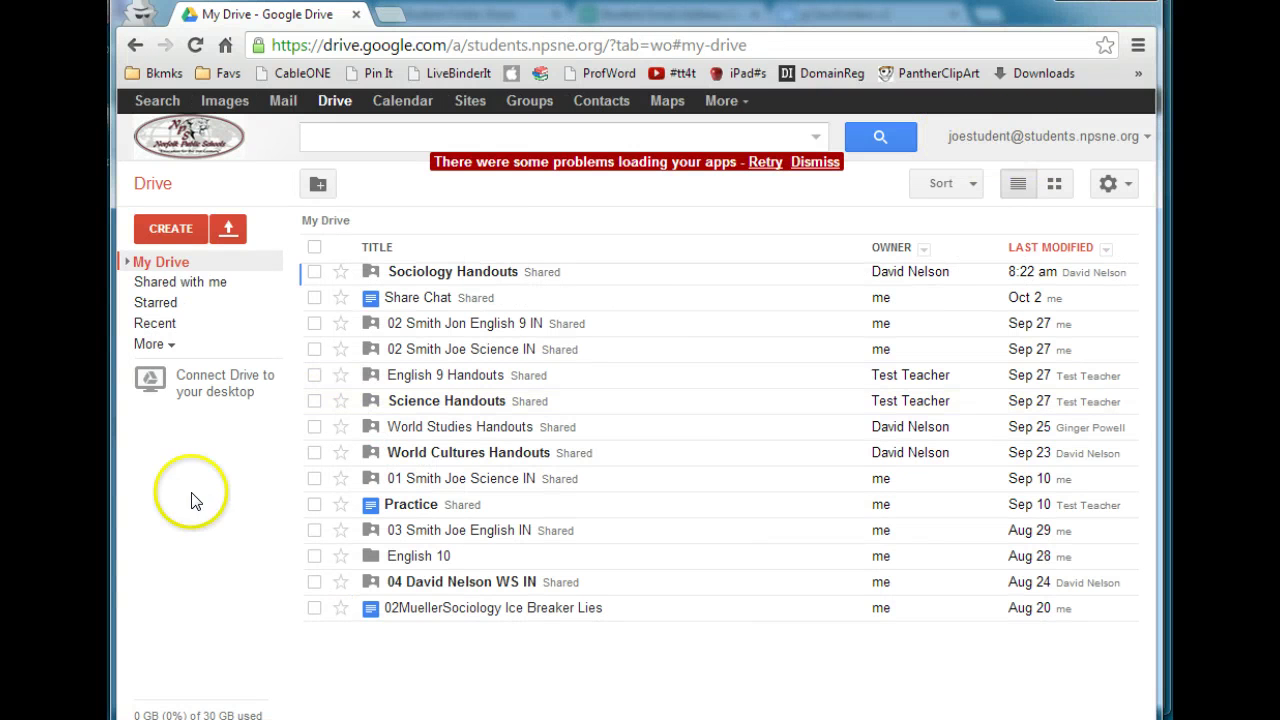
- Review the shared Science 10 View, Edit and assignment folders in the student's Shared with me list
left_click(200, 288)
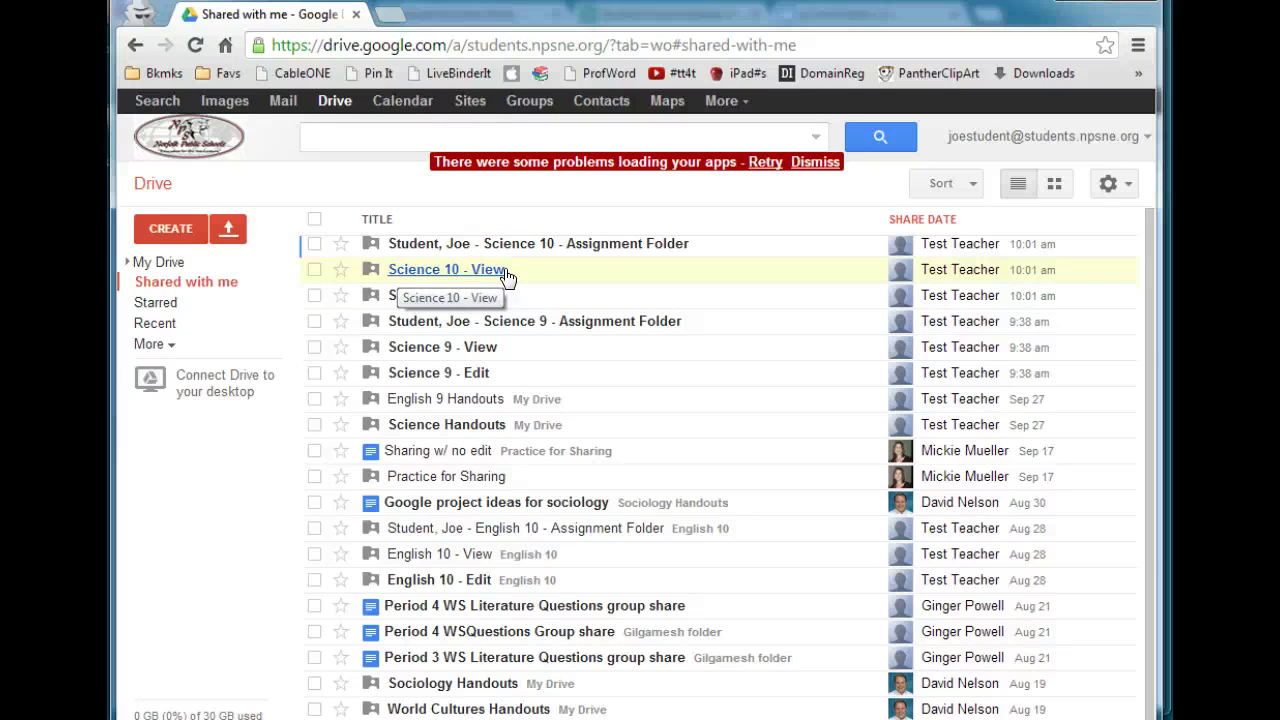
left_click(430, 298)
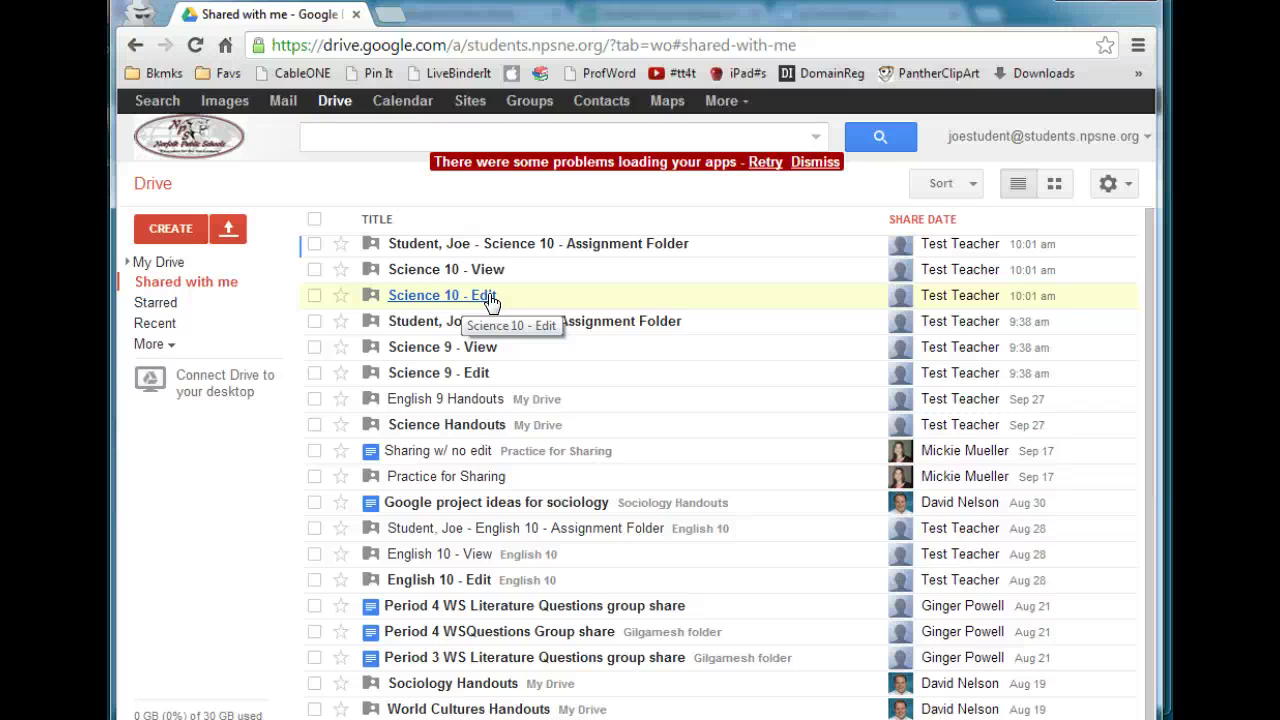
left_click(130, 266)
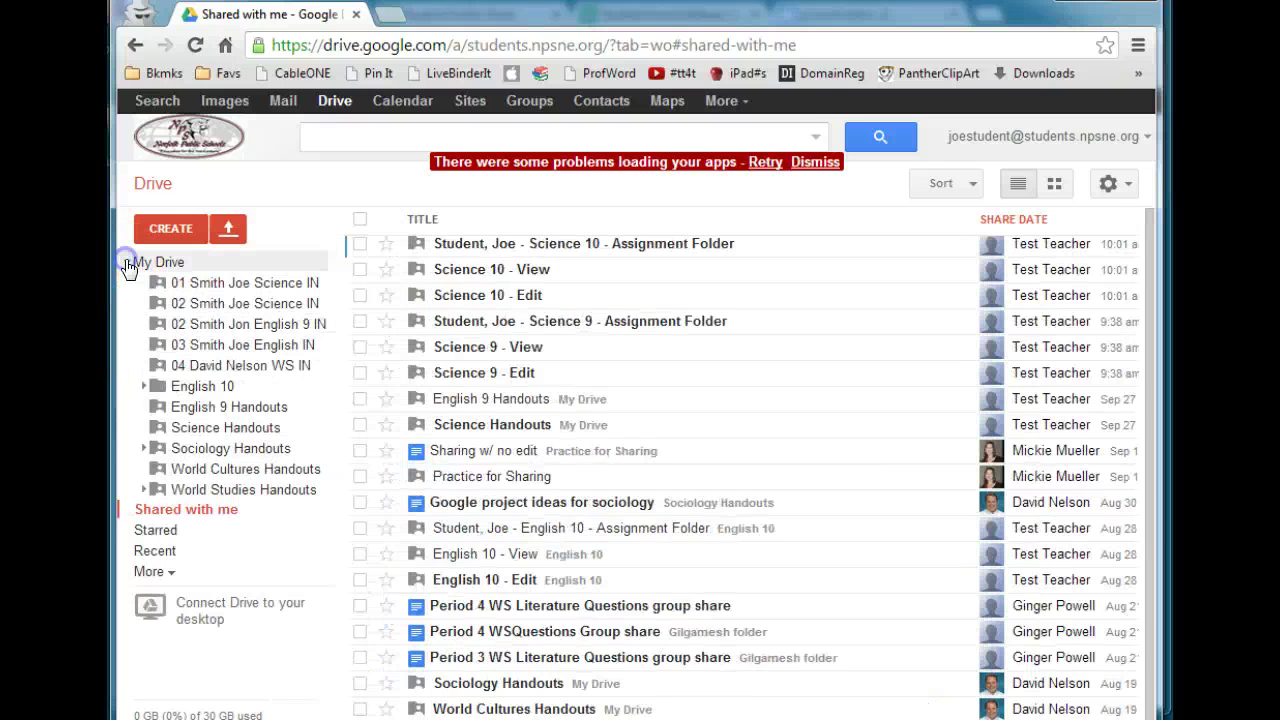
left_click(130, 264)
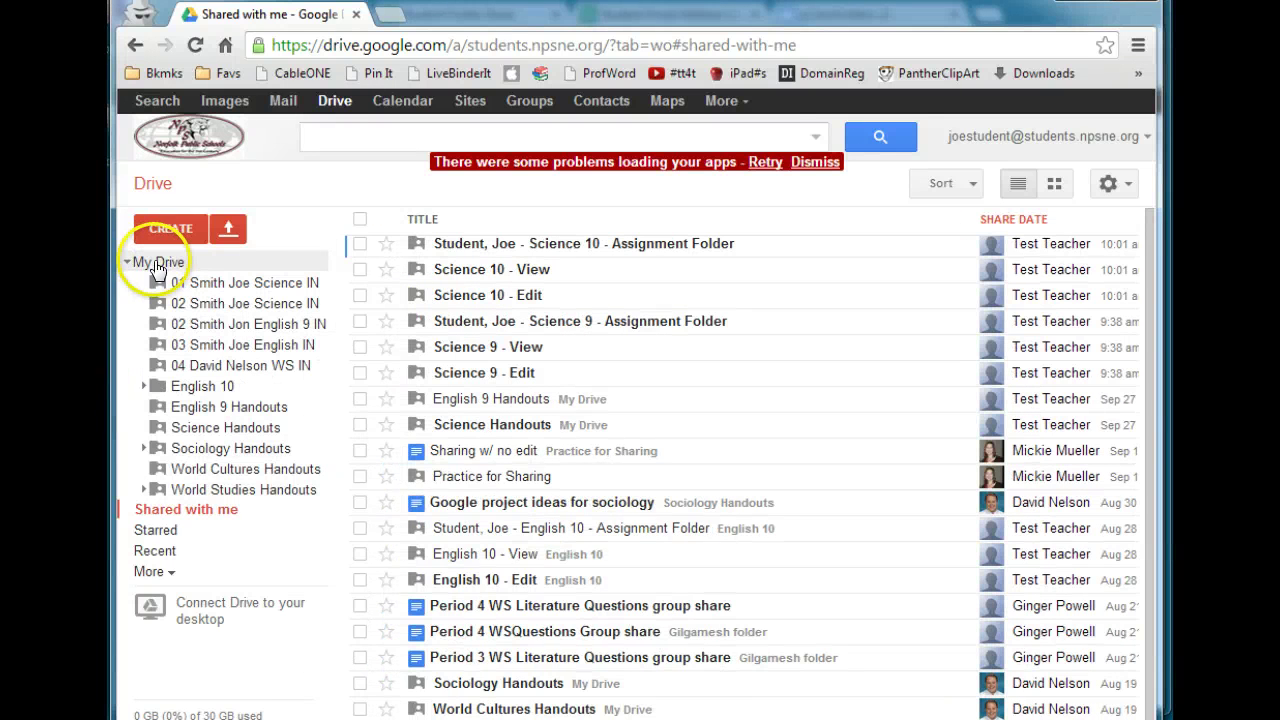
left_click(160, 223)
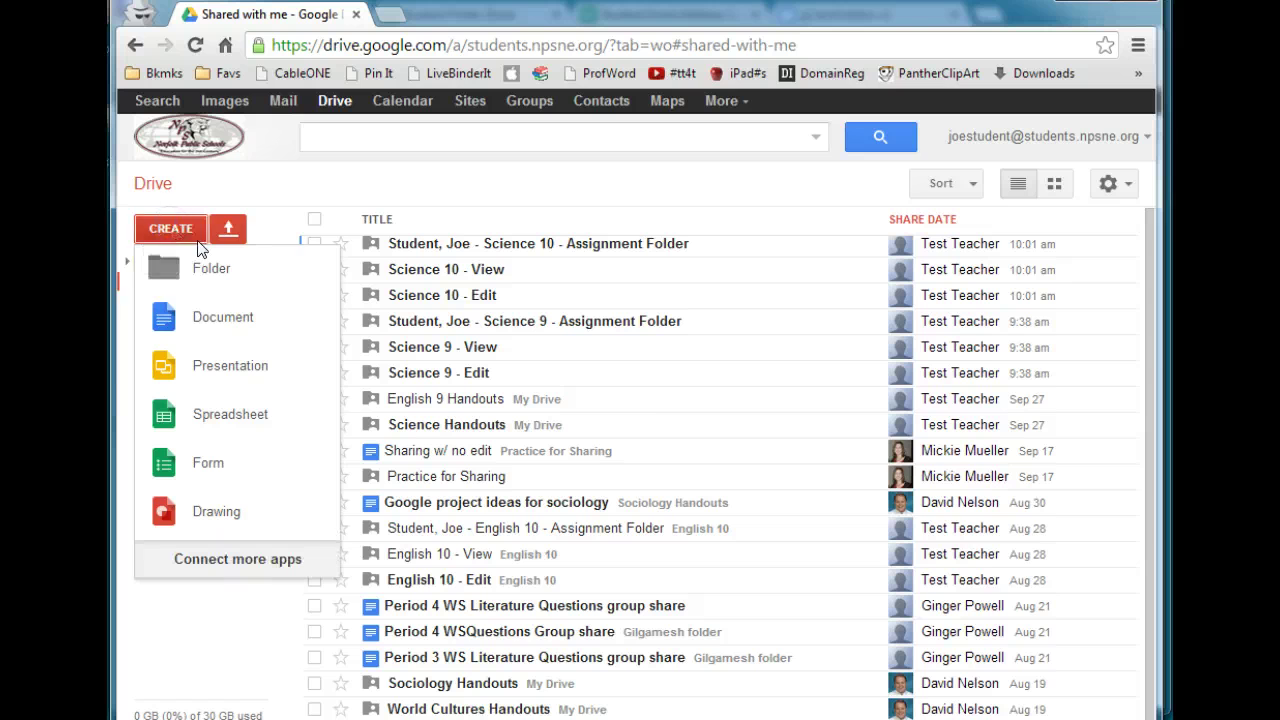
- Create a new folder named Science 10 in the student's My Drive
left_click(208, 270)
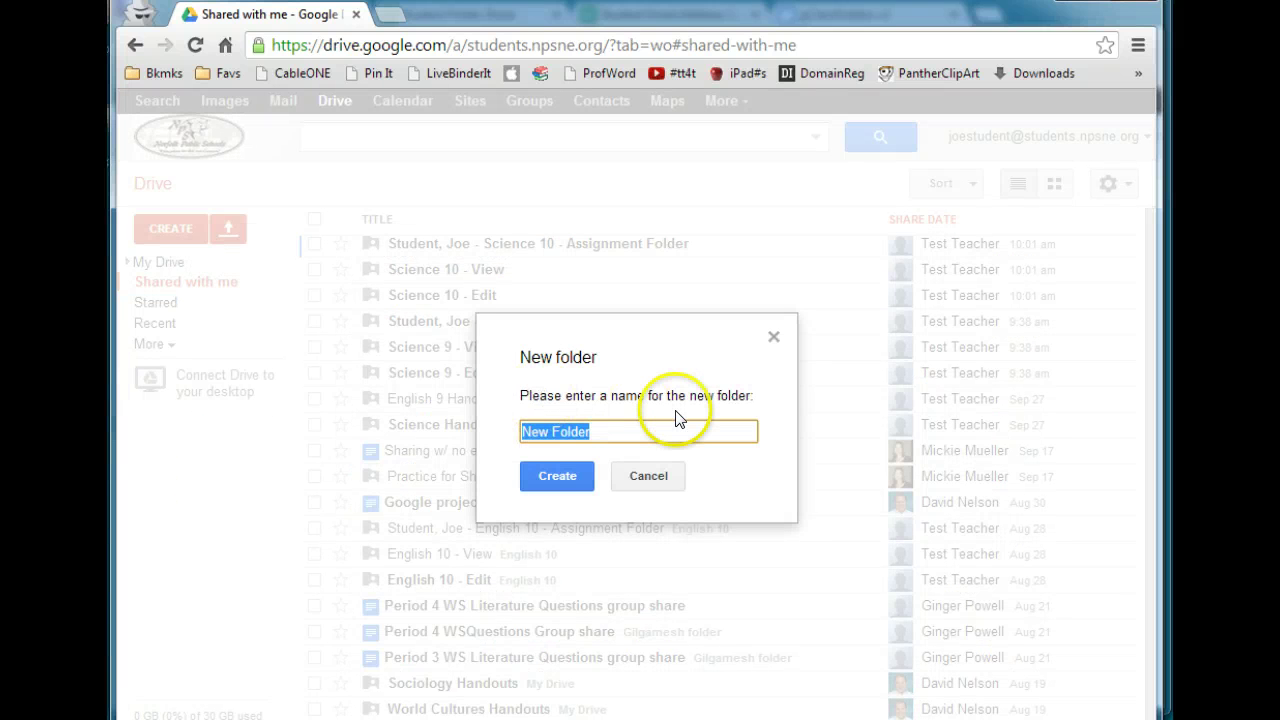
type("Science 10")
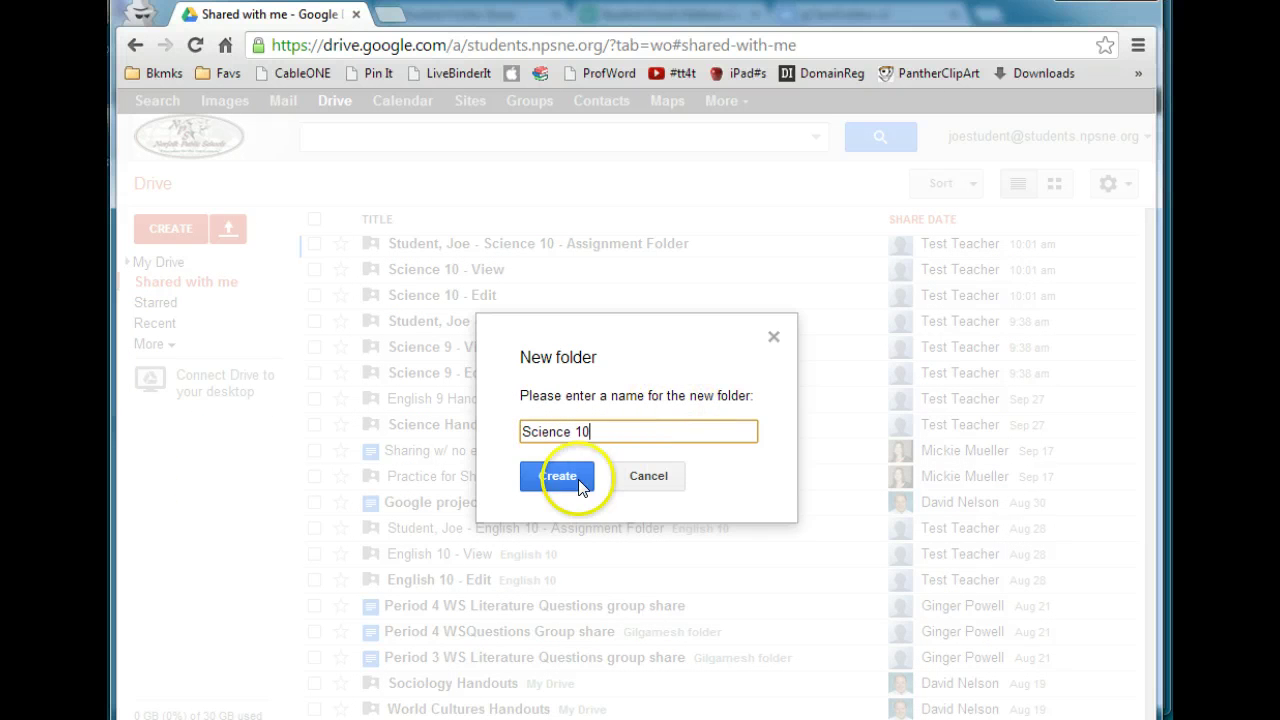
left_click(563, 477)
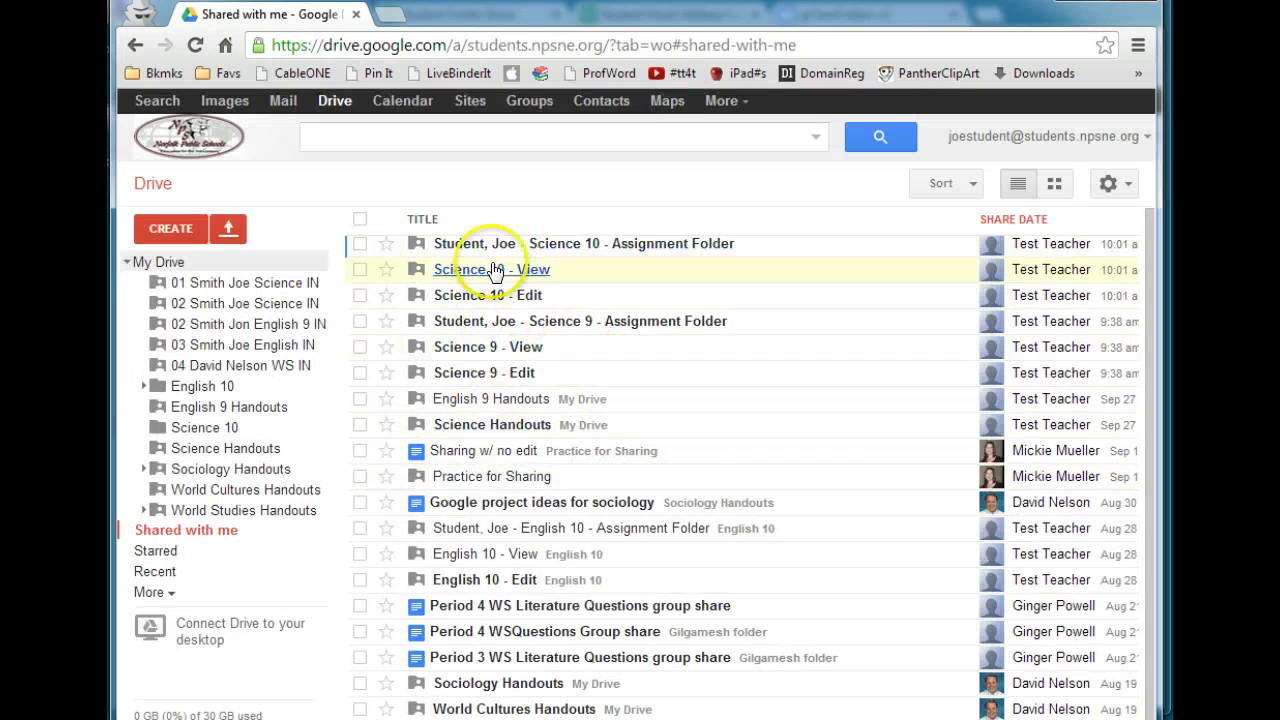
- Select the shared Science 10 assignment, Science 10 - View and Science 10 - Edit folders
left_click(361, 244)
left_click(360, 269)
left_click(359, 295)
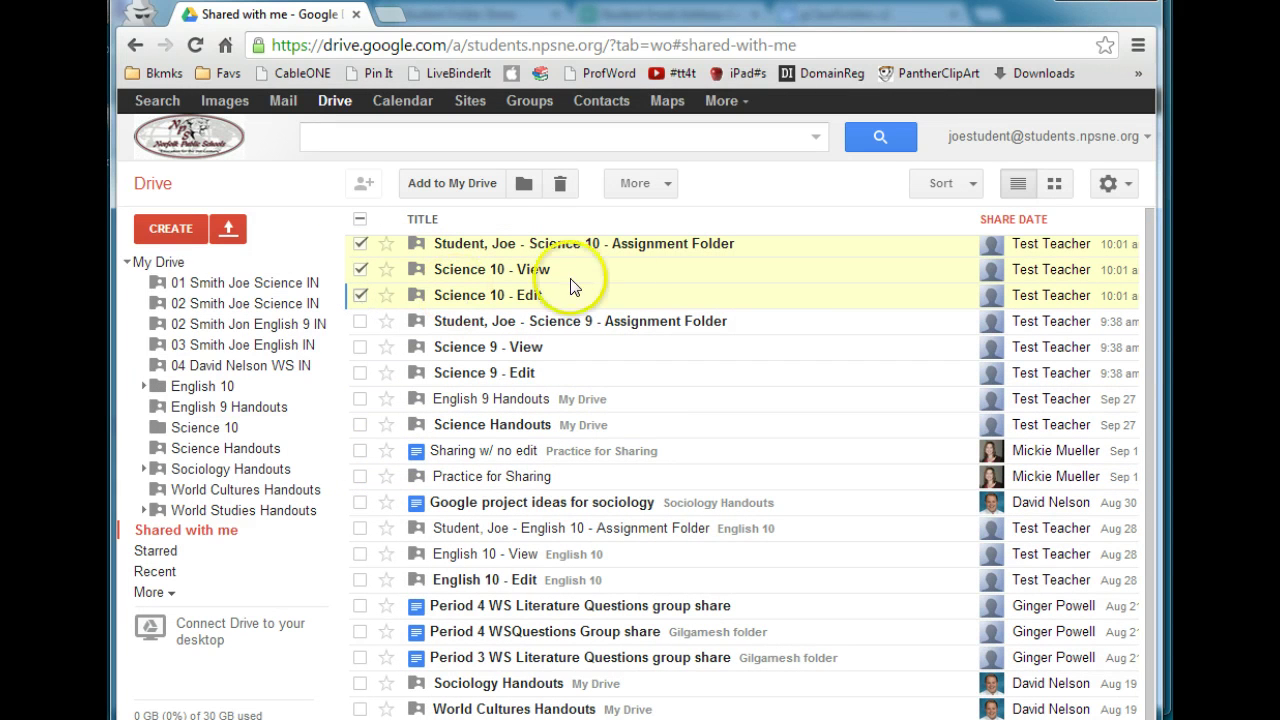
- Move the three selected Science 10 folders into the student's Science 10 folder and open it
left_click_drag(655, 268, 188, 430)
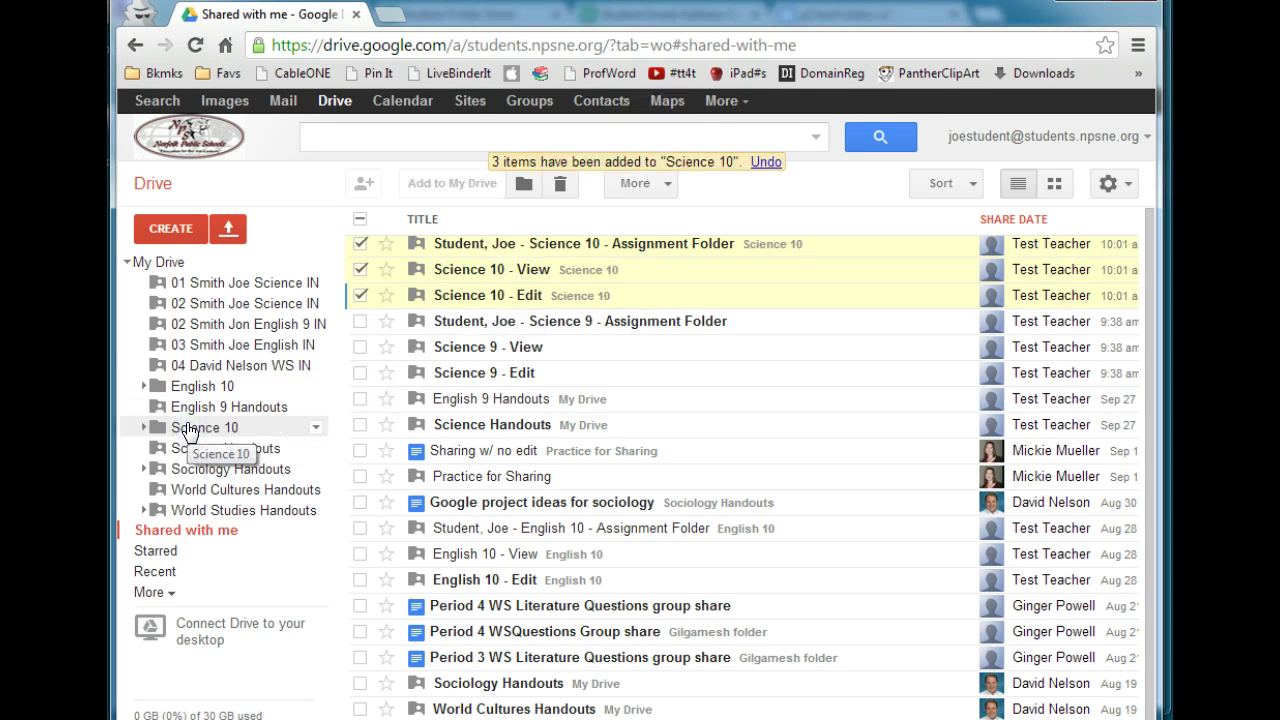
left_click(140, 263)
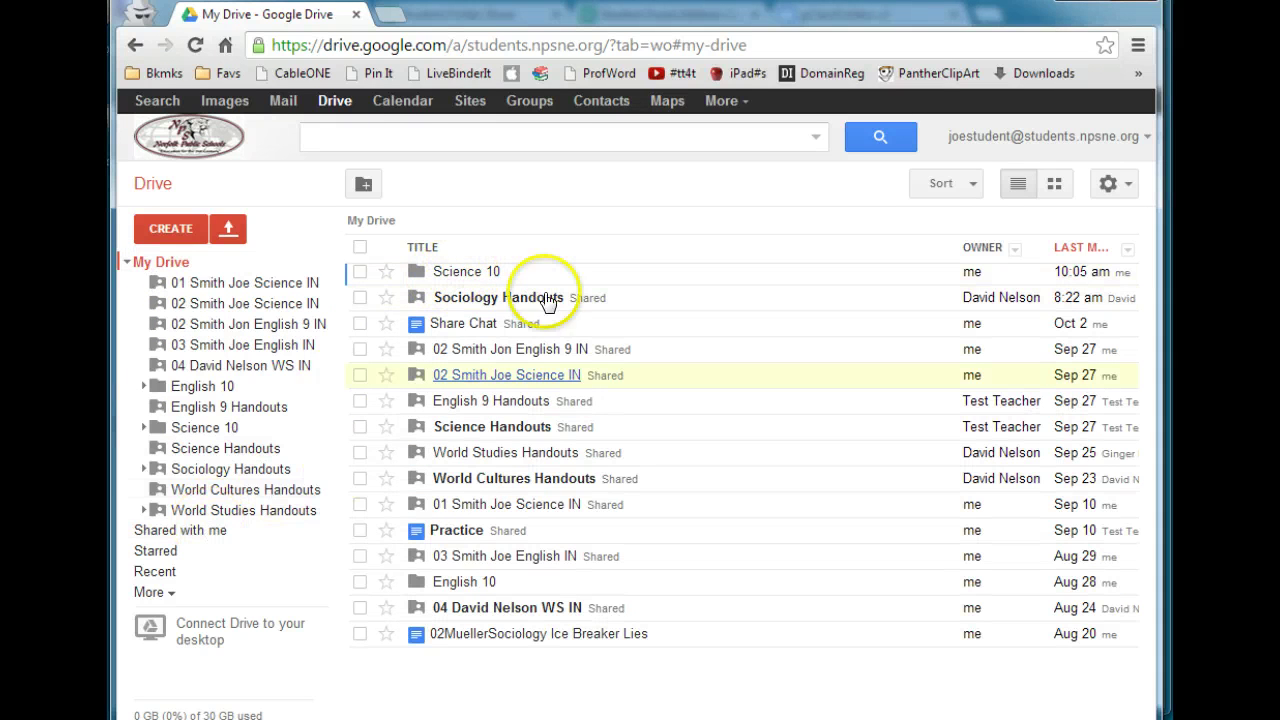
left_click(466, 273)
left_click(503, 421)
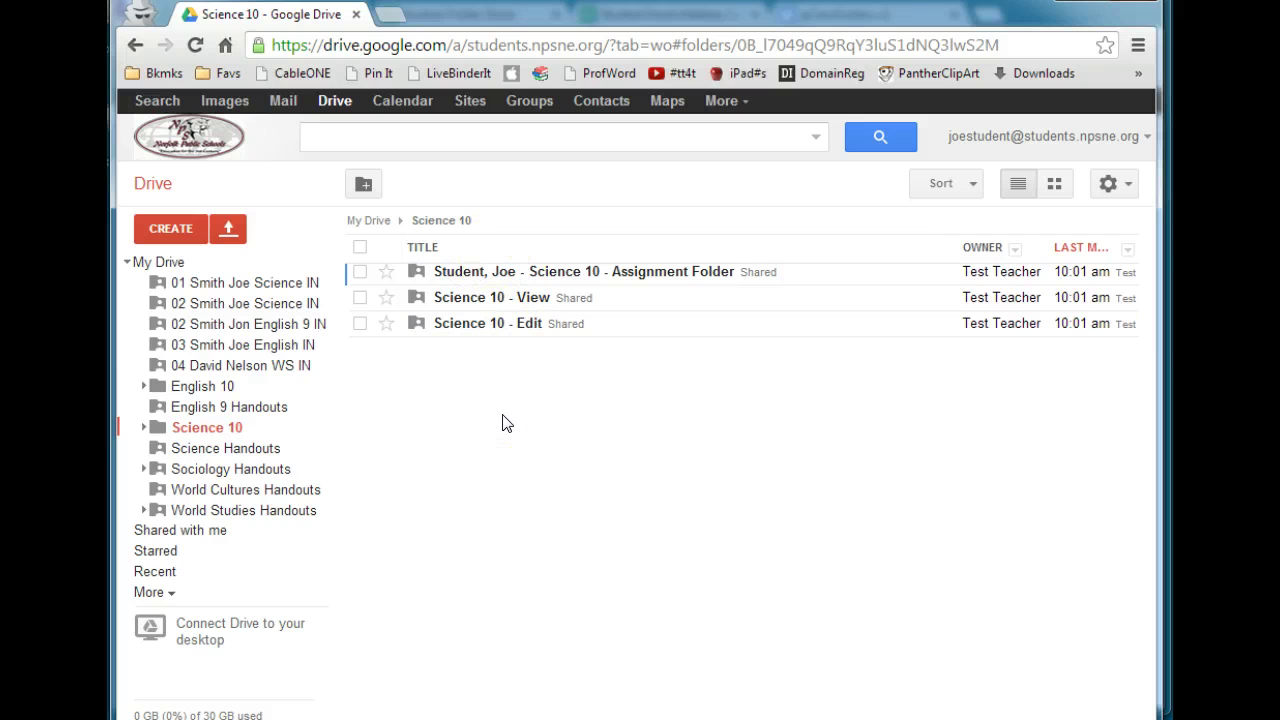
left_click(510, 420)
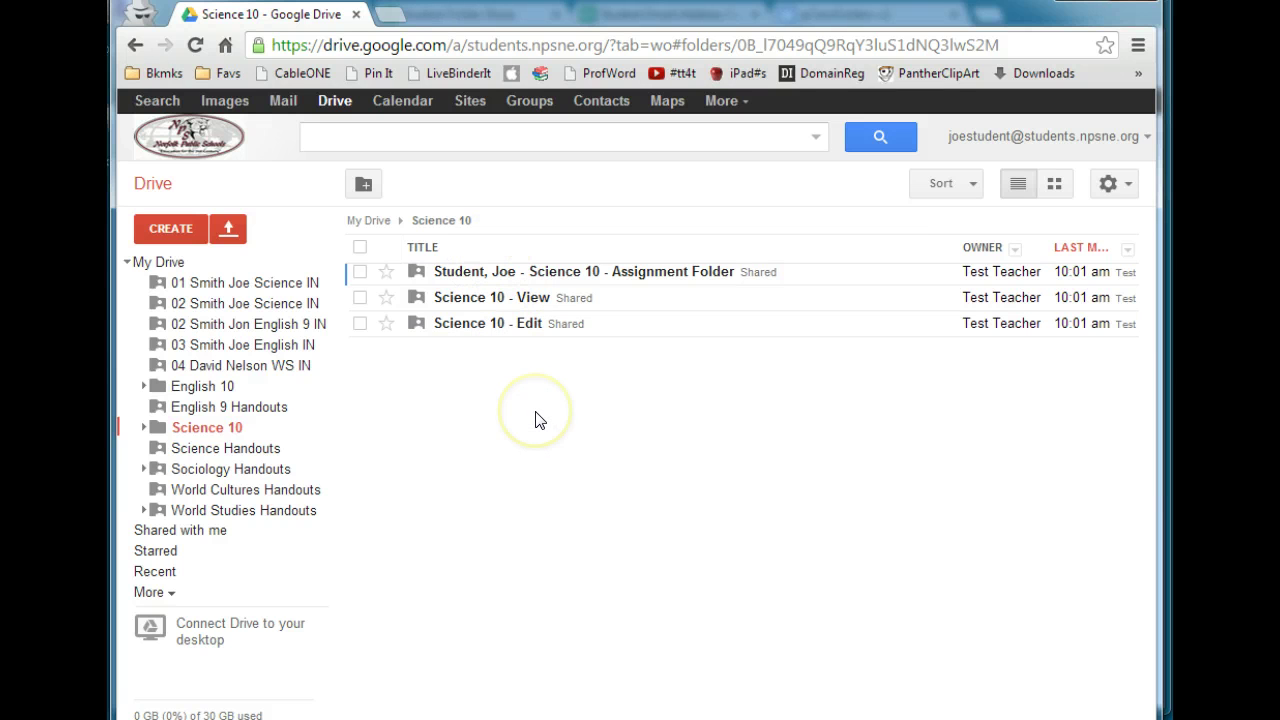